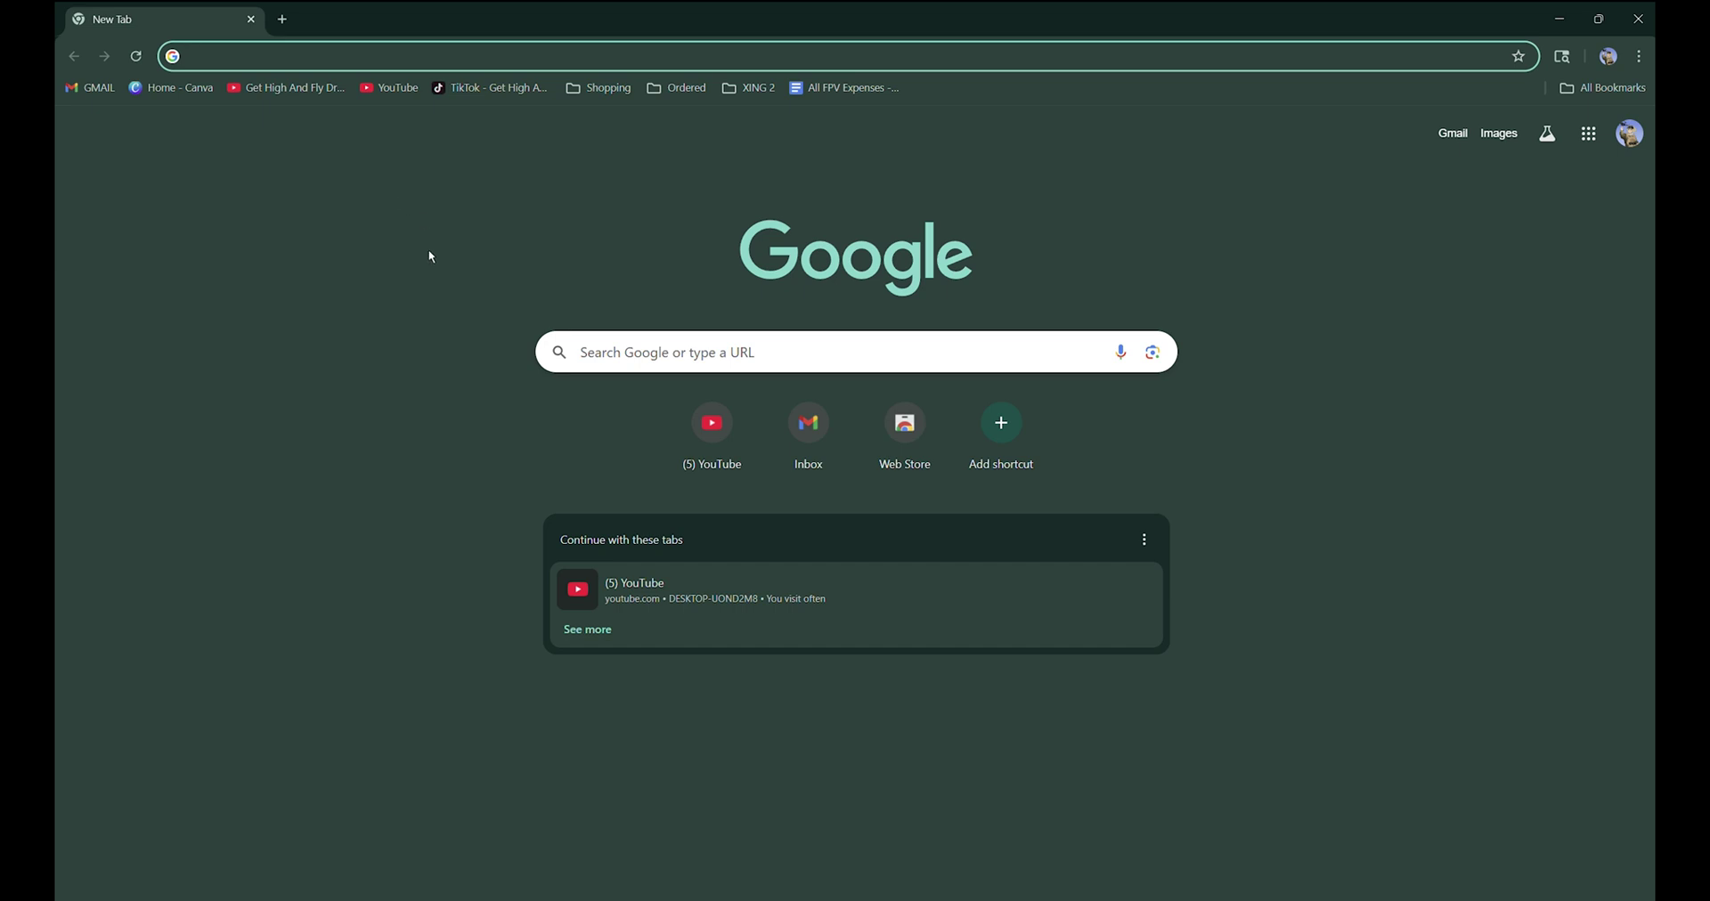
Find the Liftoff: FPV Drone Racing store page through a web search for "steam liftoff download" and continue to the Steam installation page
type("steam")
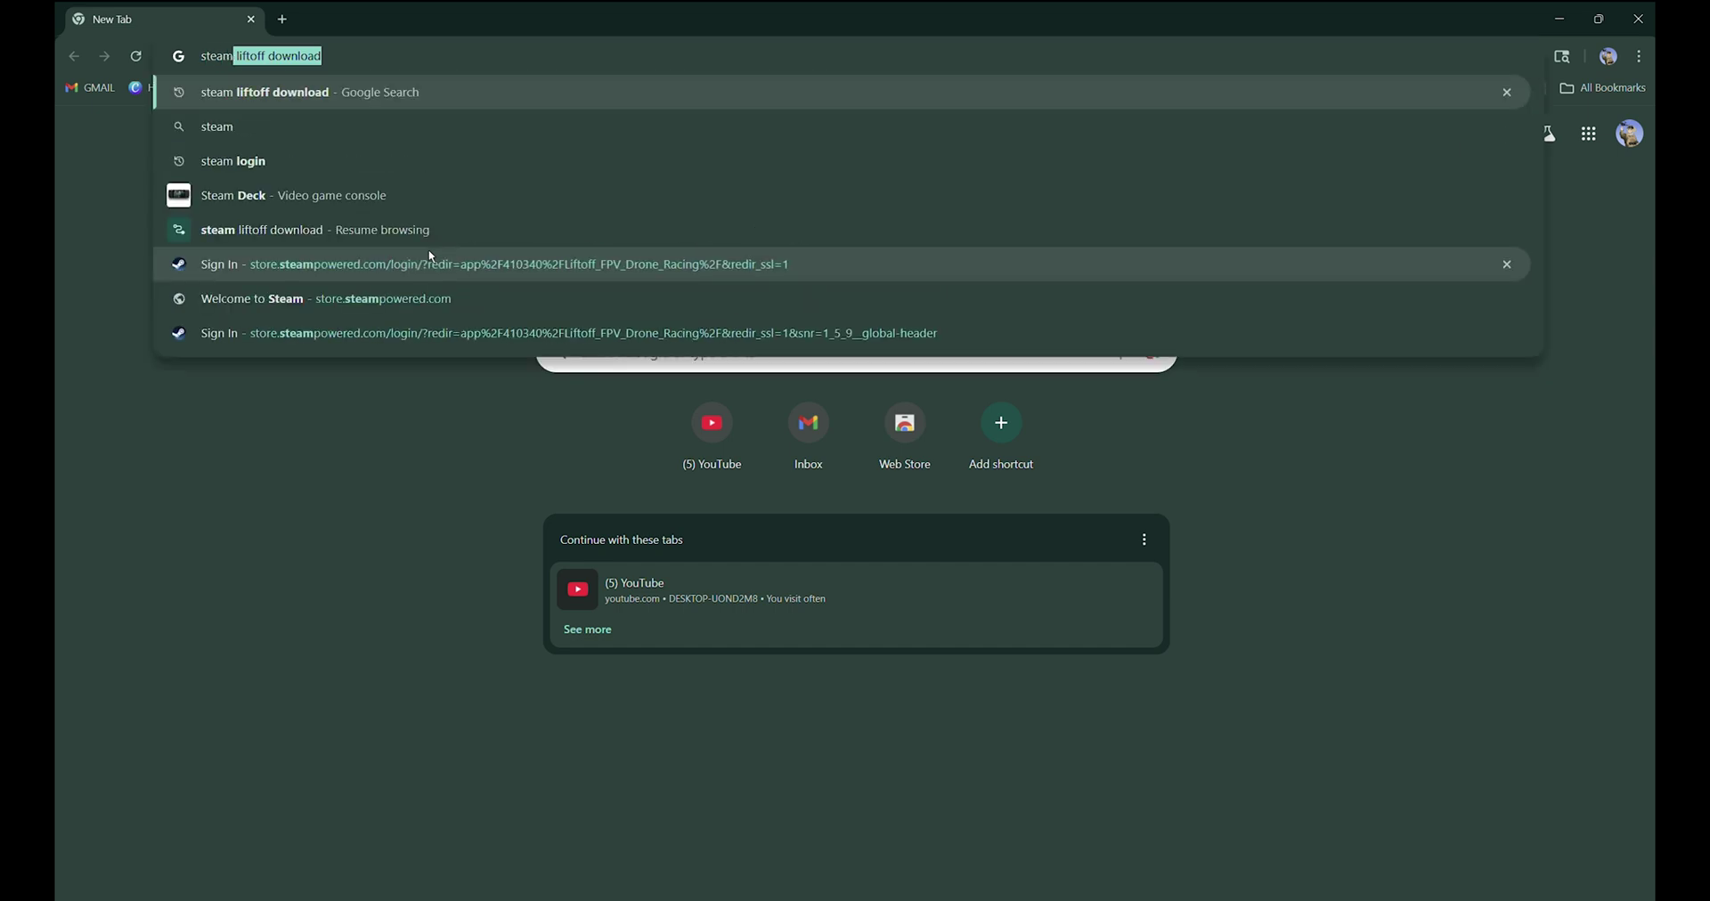
key("Right")
key("Return")
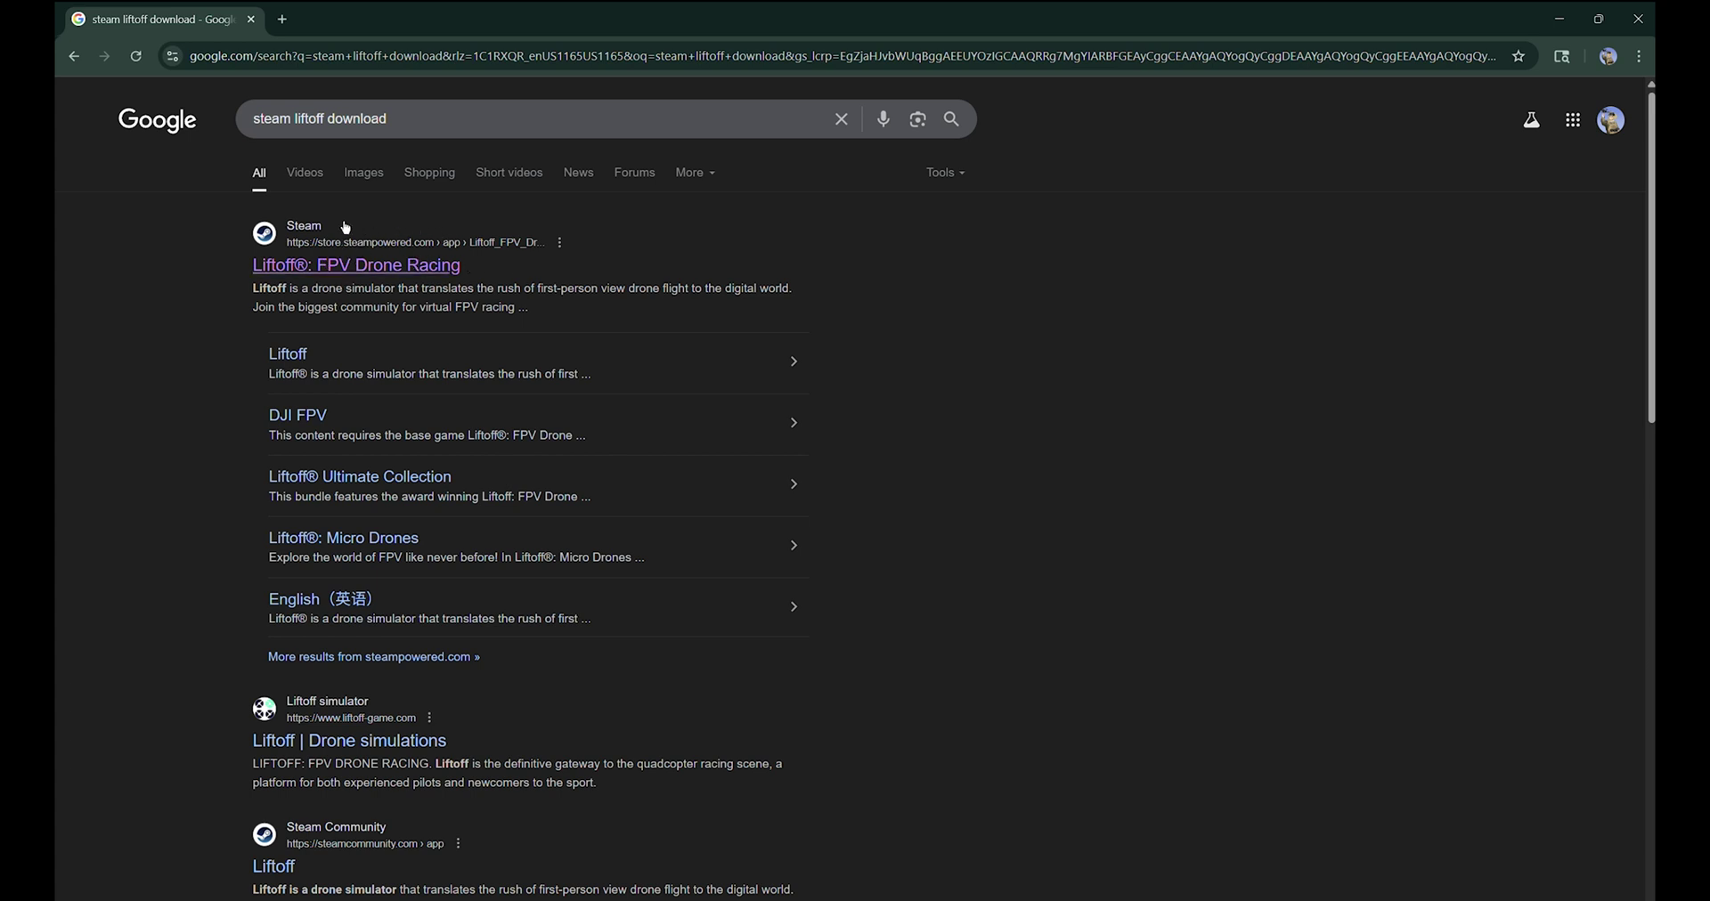
left_click(372, 267)
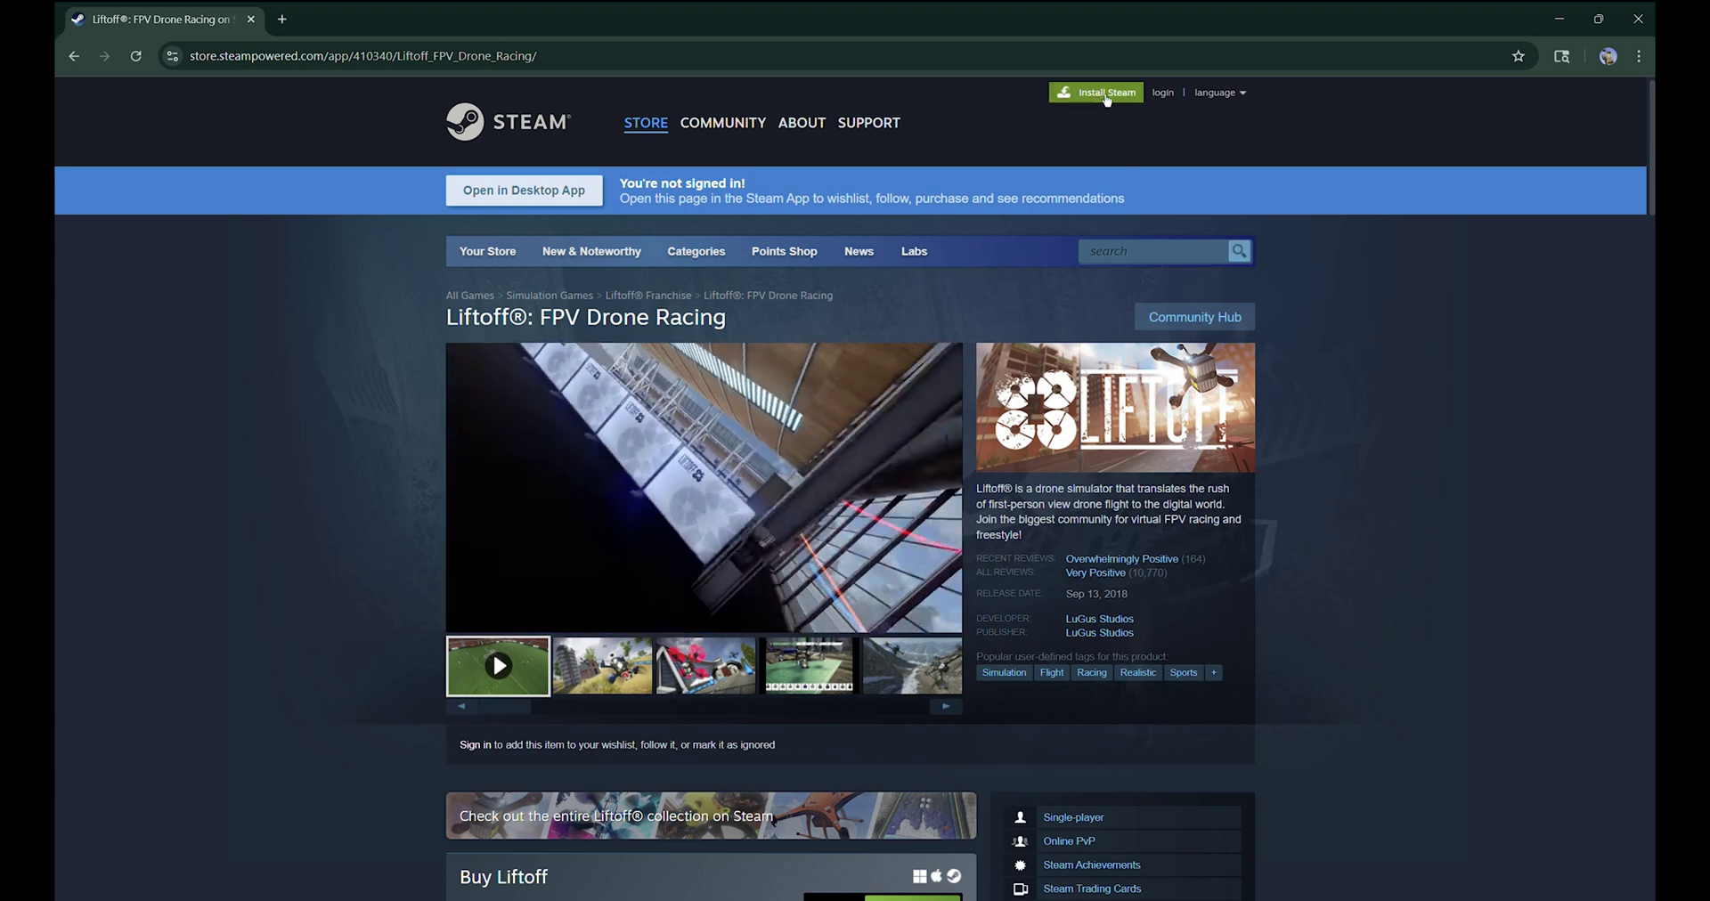
mouse_move(473, 583)
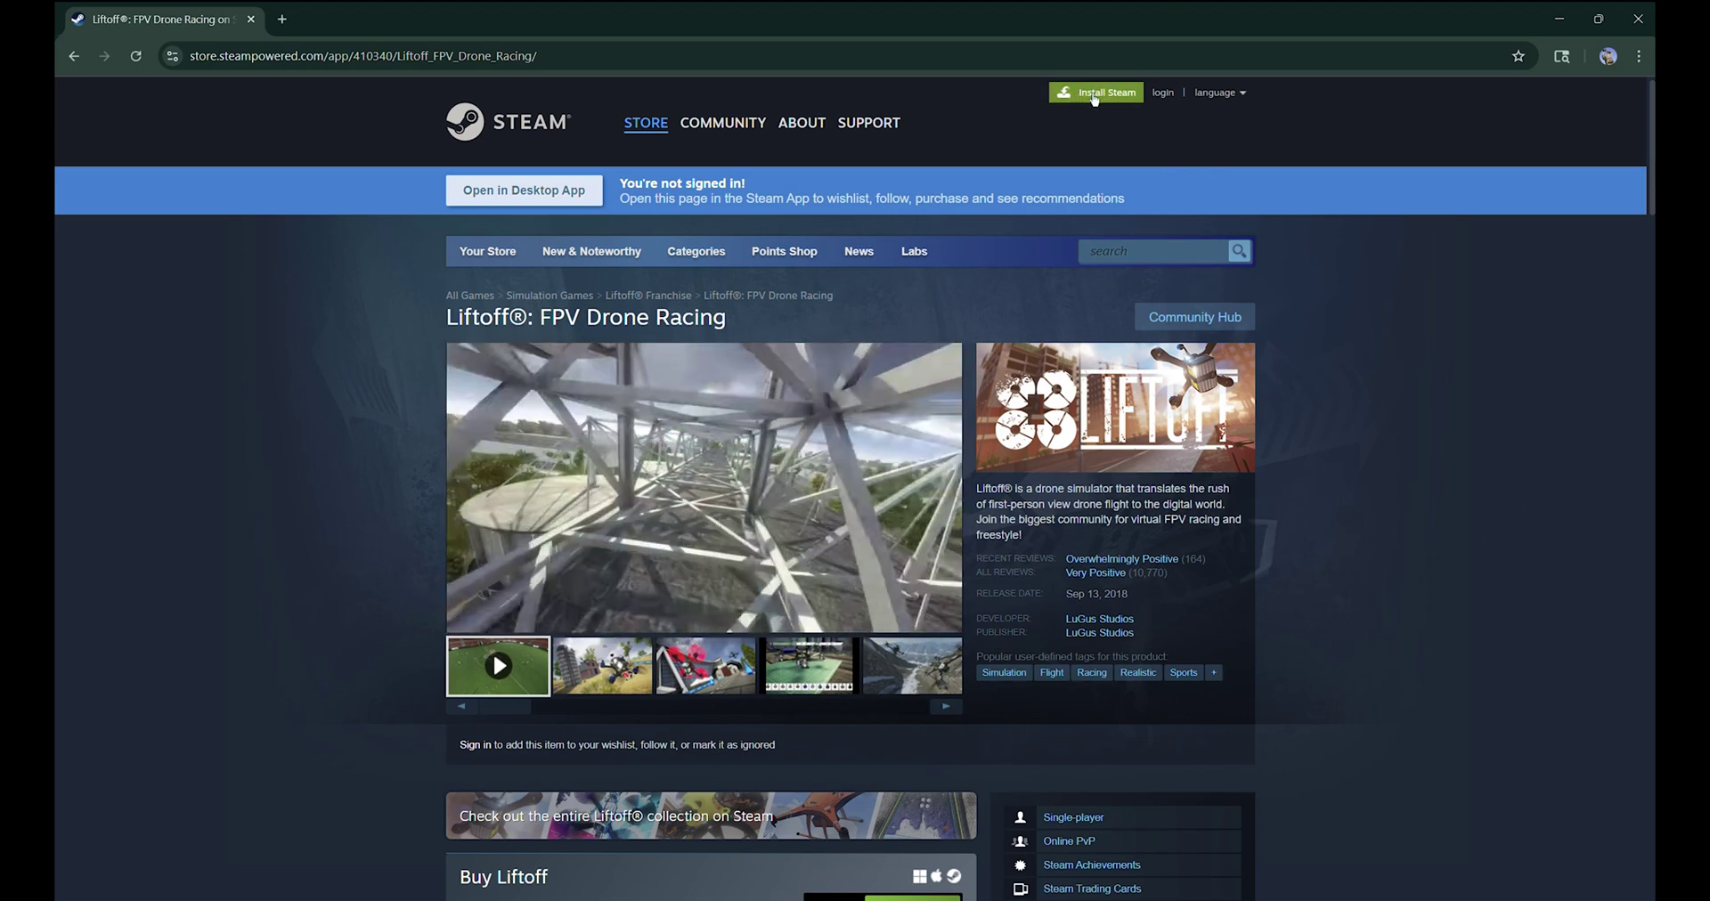
left_click(1096, 98)
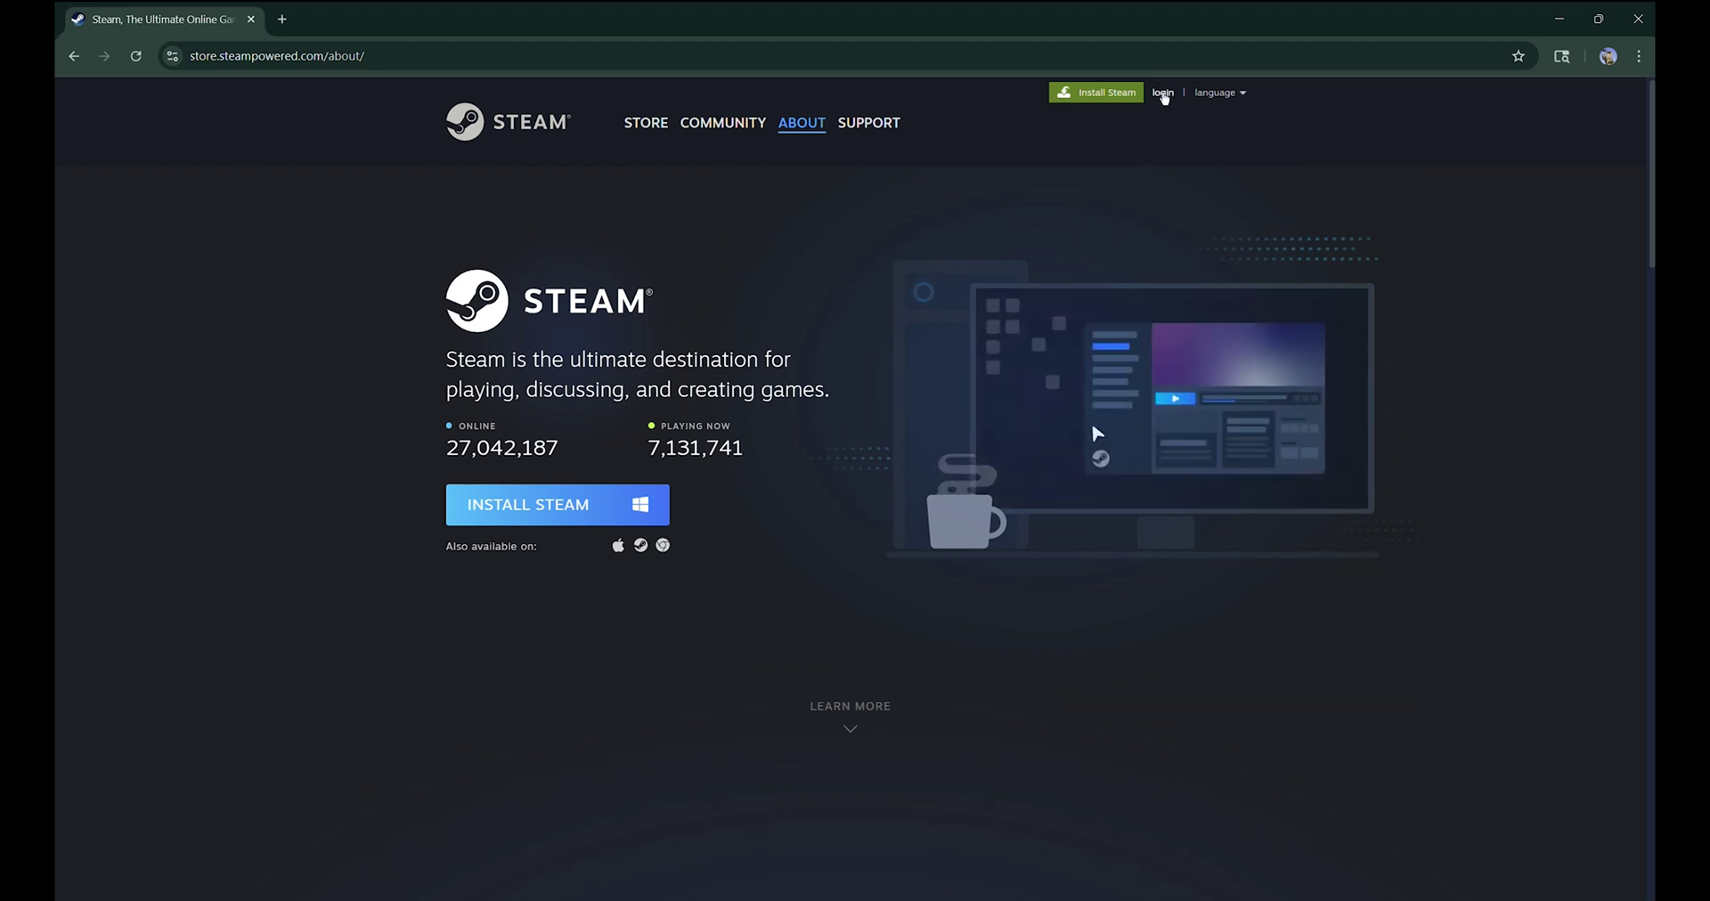
View the Steam sign-in and account creation pages in a separate tab and close that tab
middle_click(1163, 94)
left_click(361, 21)
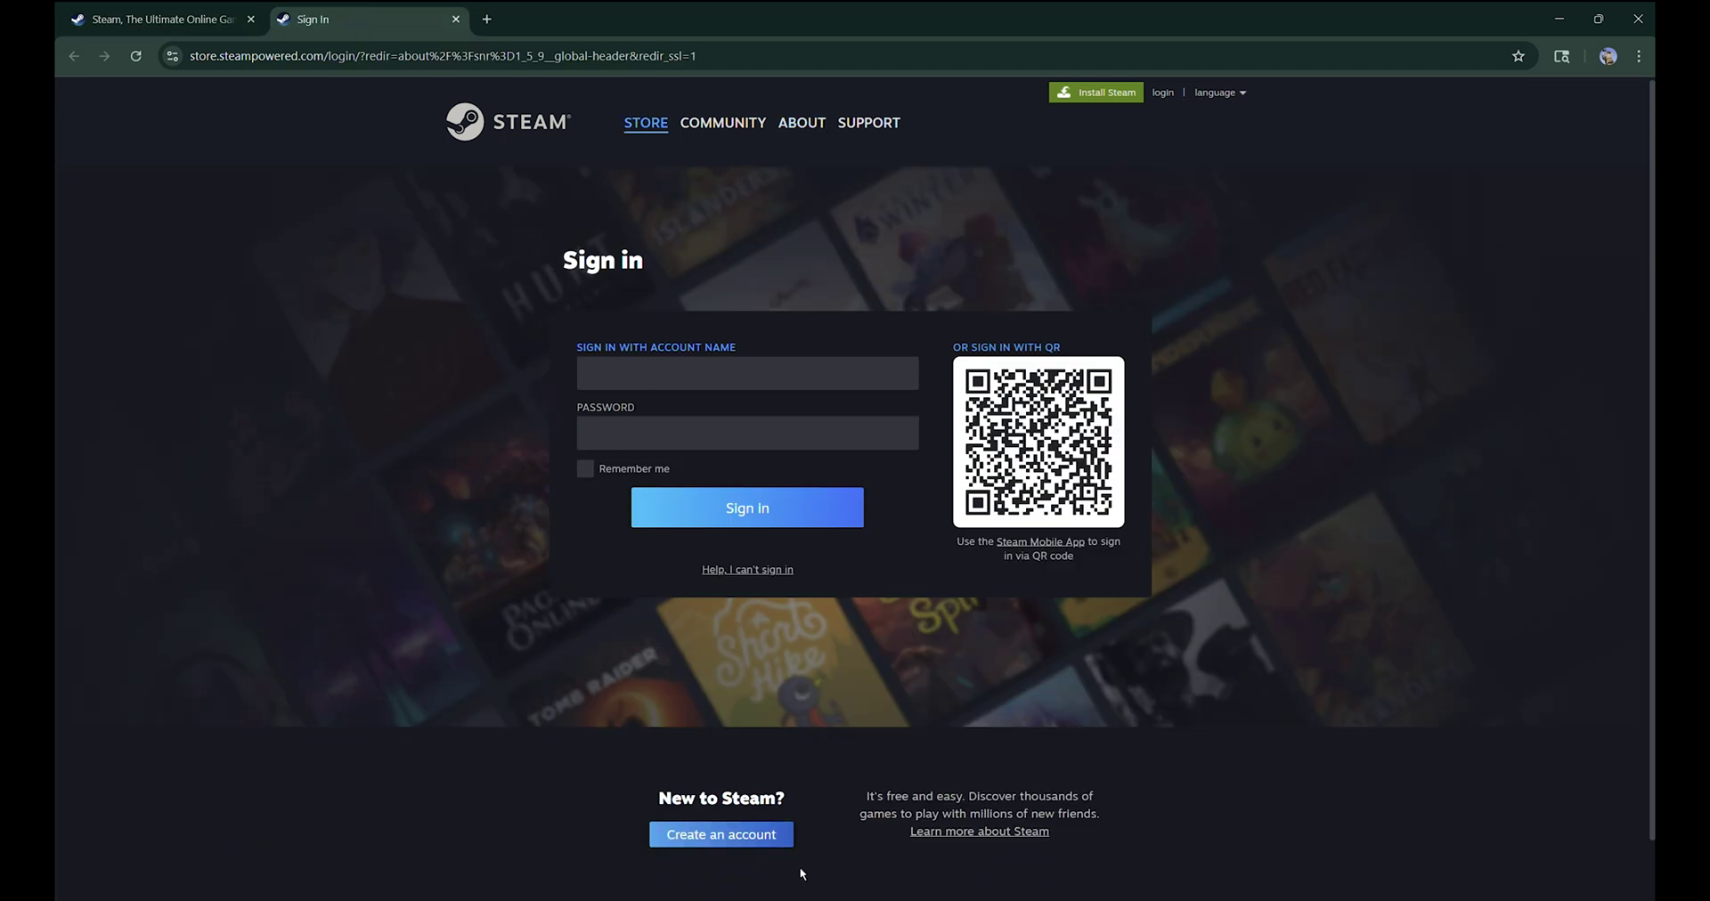
left_click(727, 844)
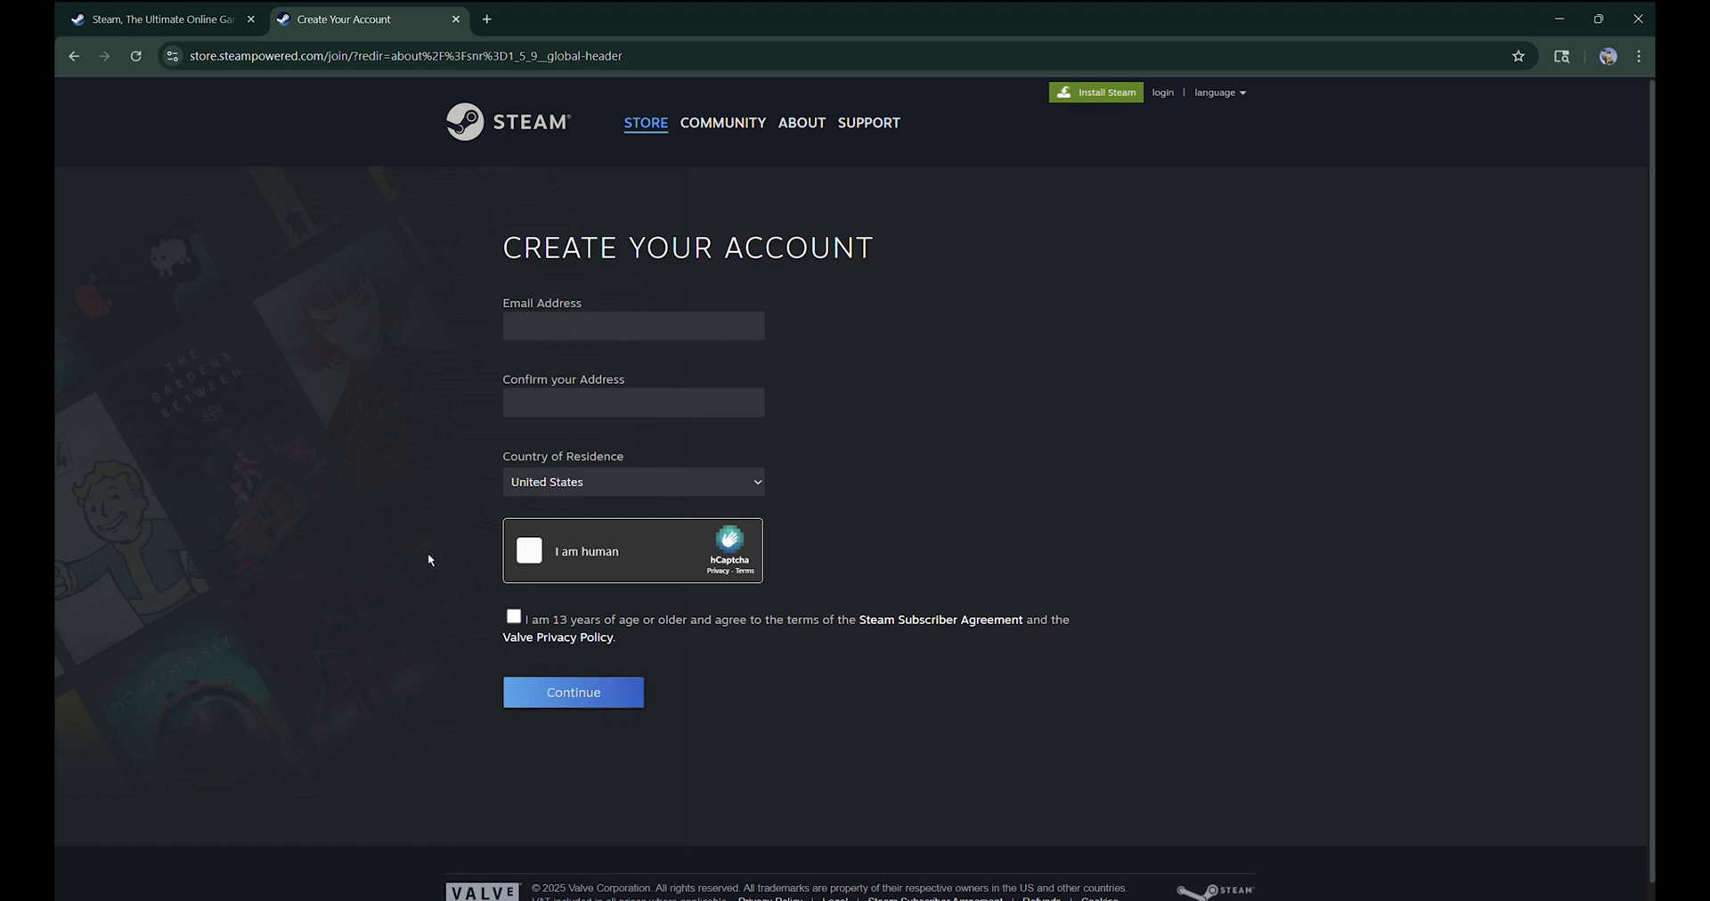
left_click(457, 20)
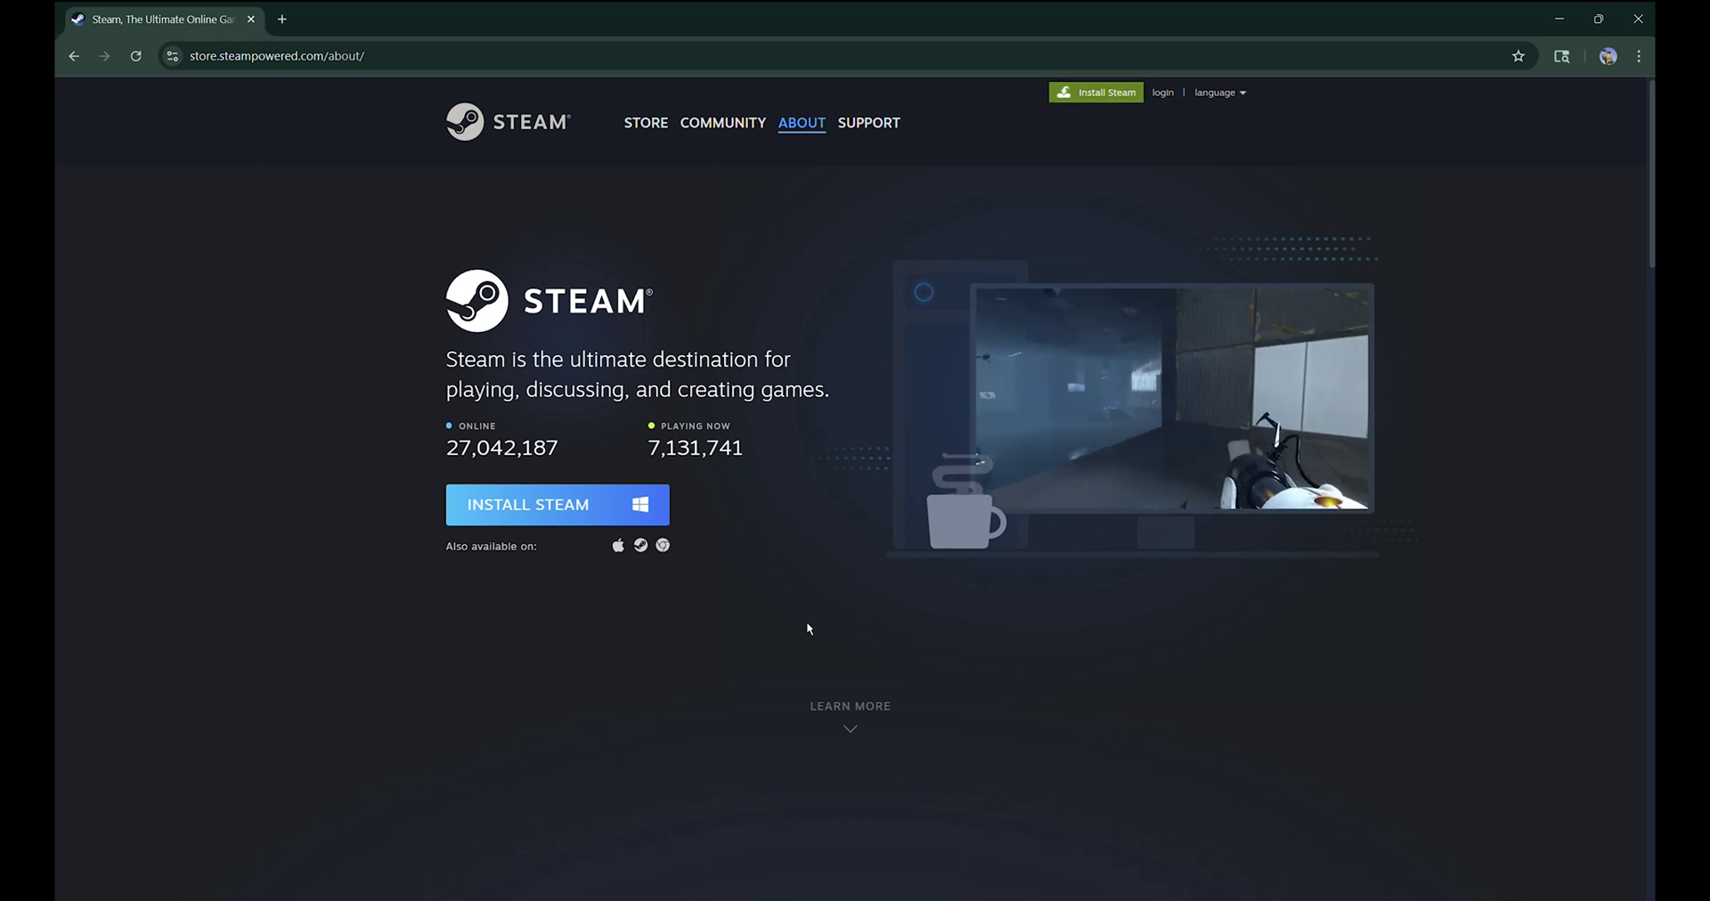
Switch to the Steam desktop app and open the Liftoff: FPV Drone Racing store page by searching the store for "lift"
key("super+s")
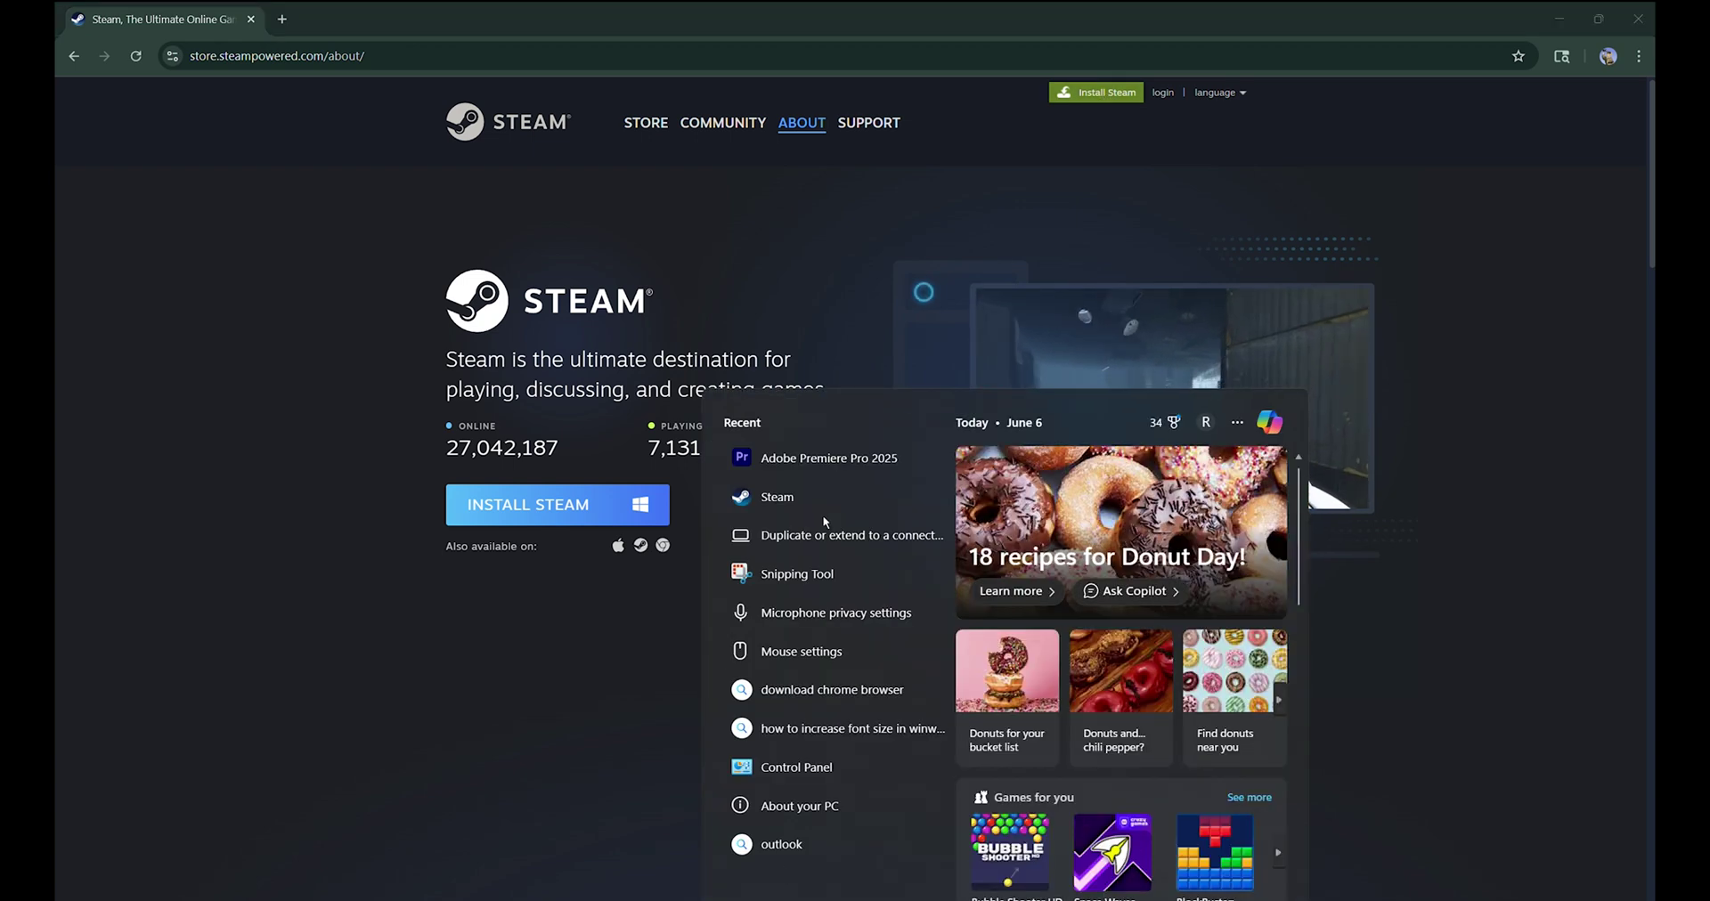
left_click(792, 504)
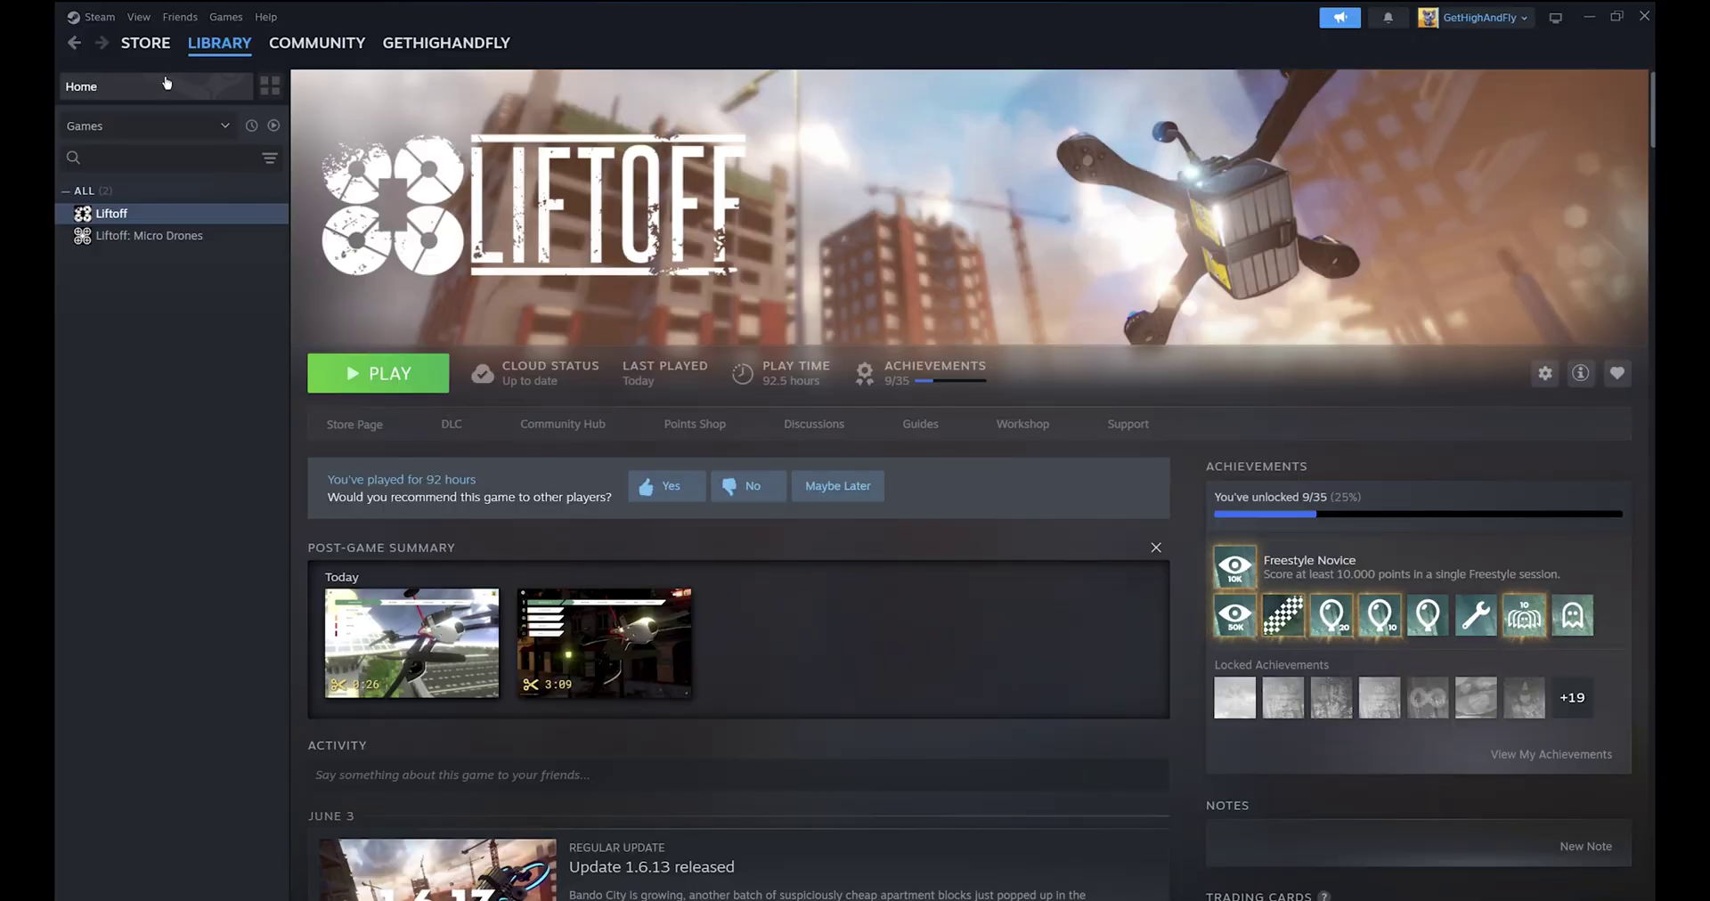
left_click(145, 43)
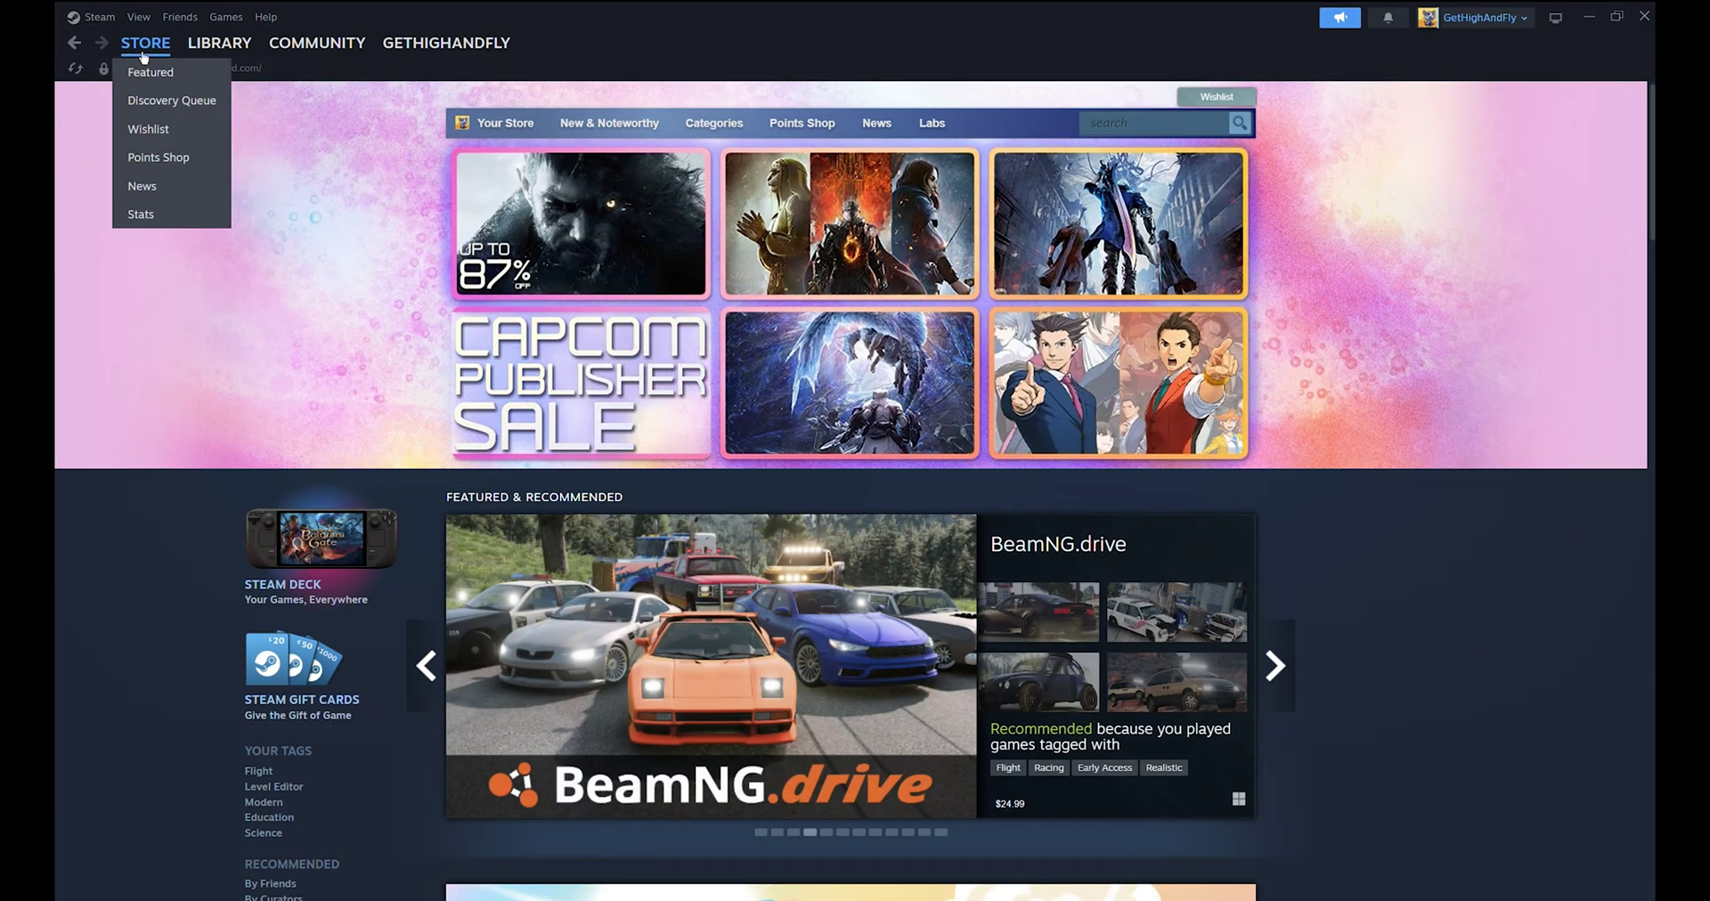
left_click(1125, 121)
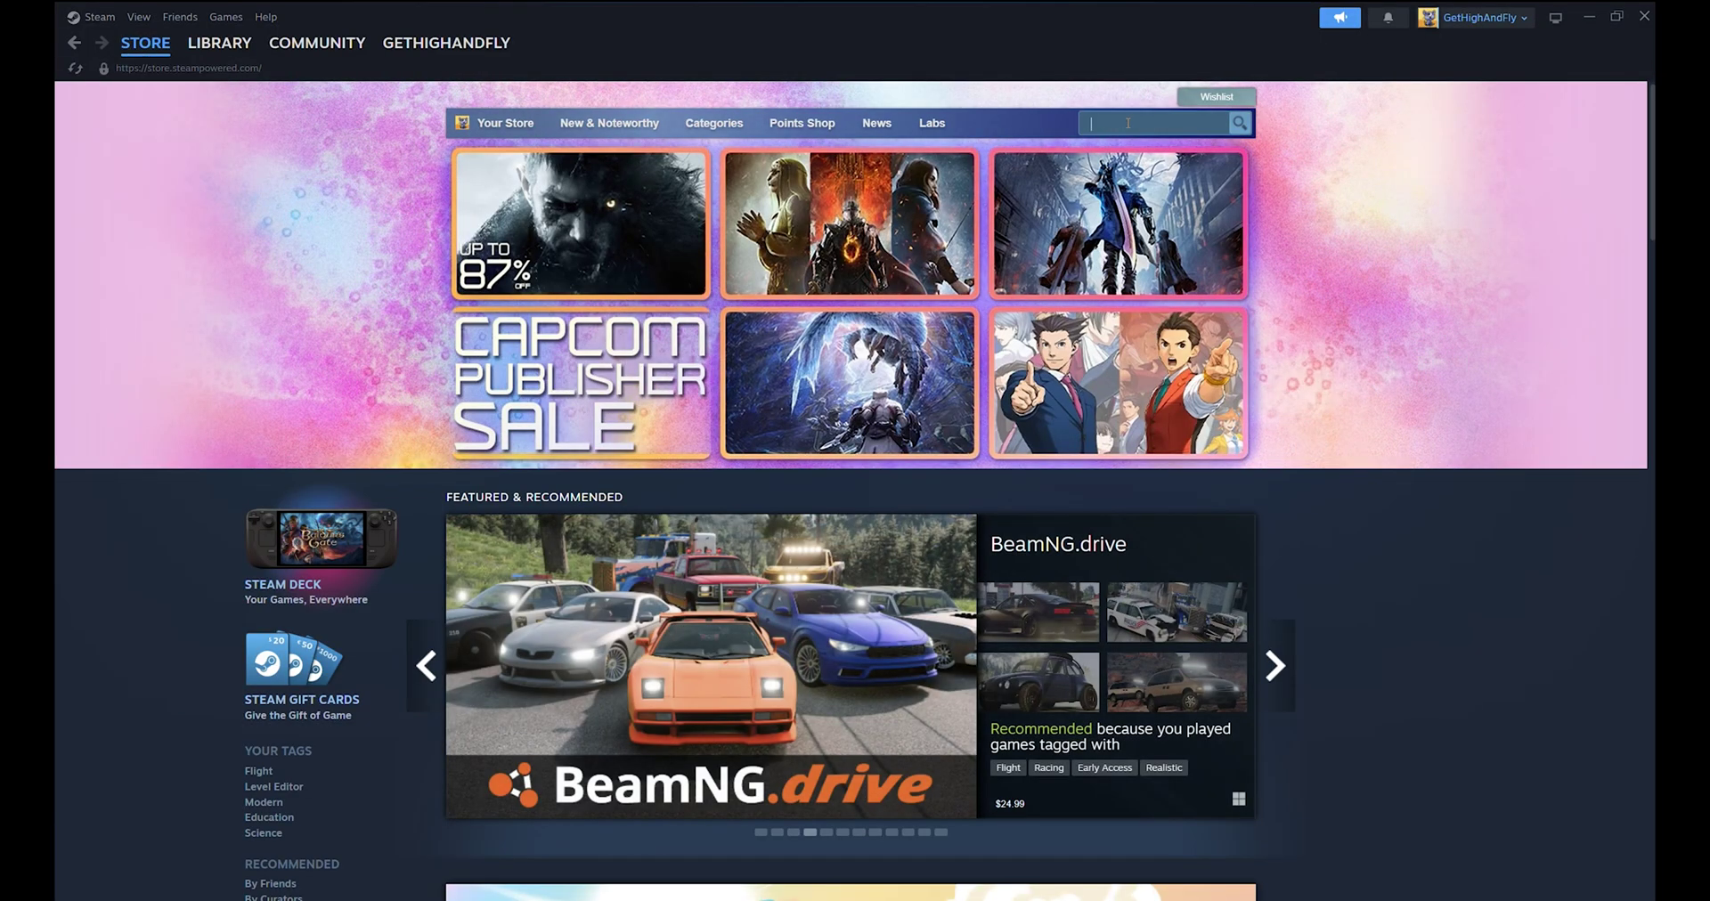
type("lift")
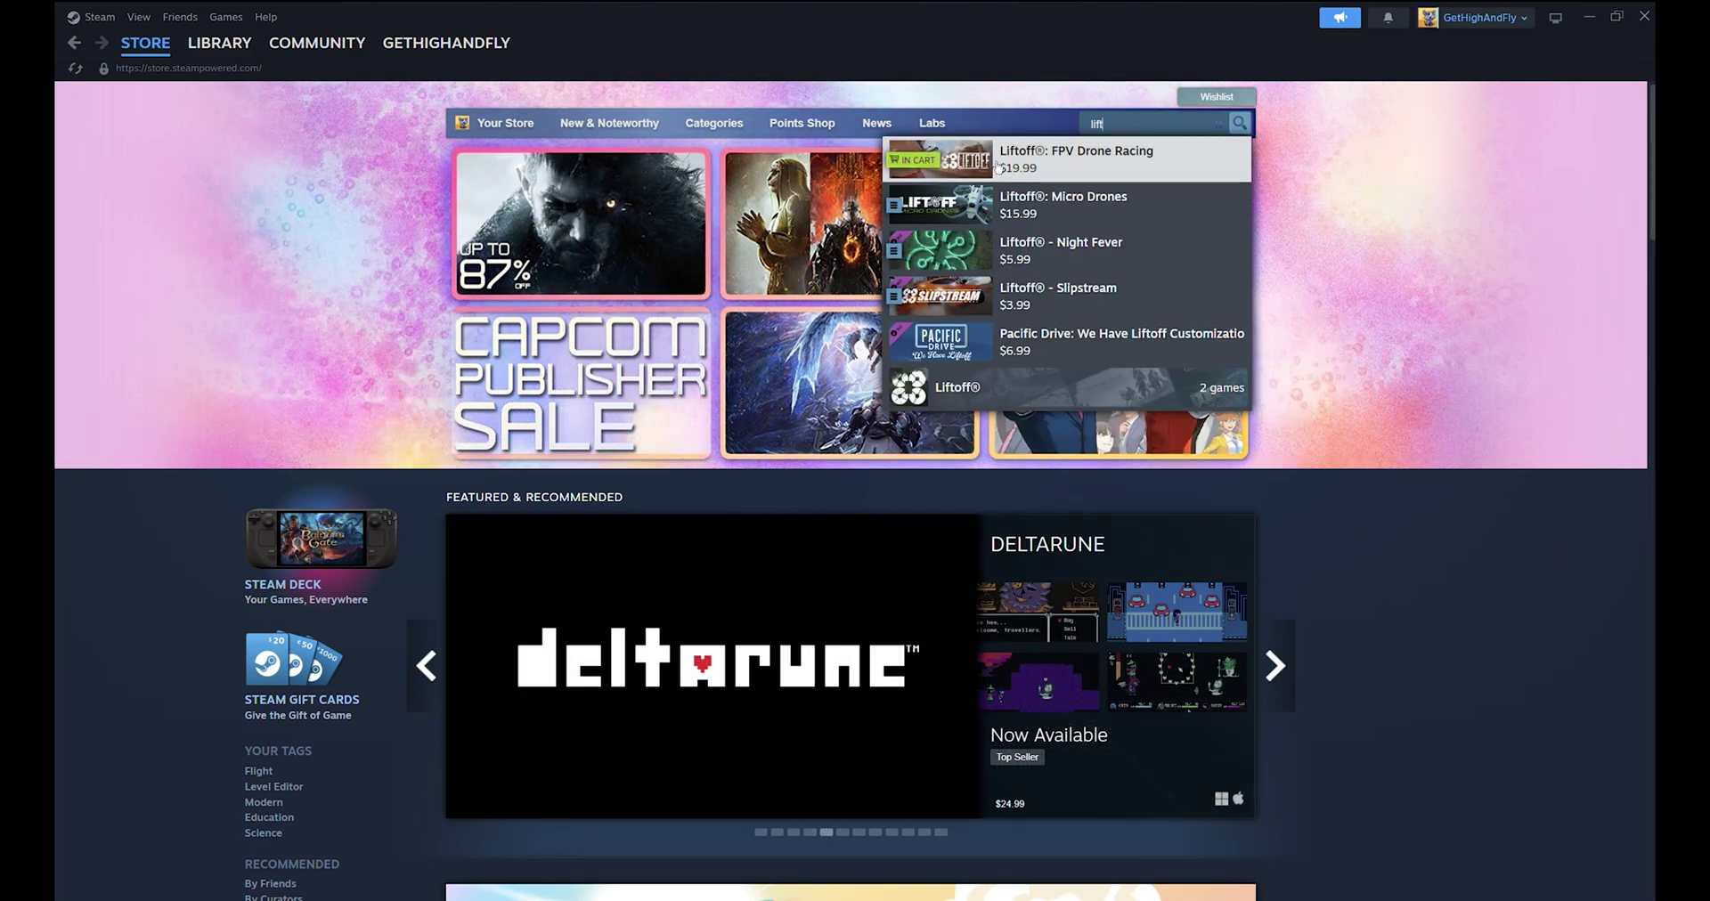
left_click(1080, 153)
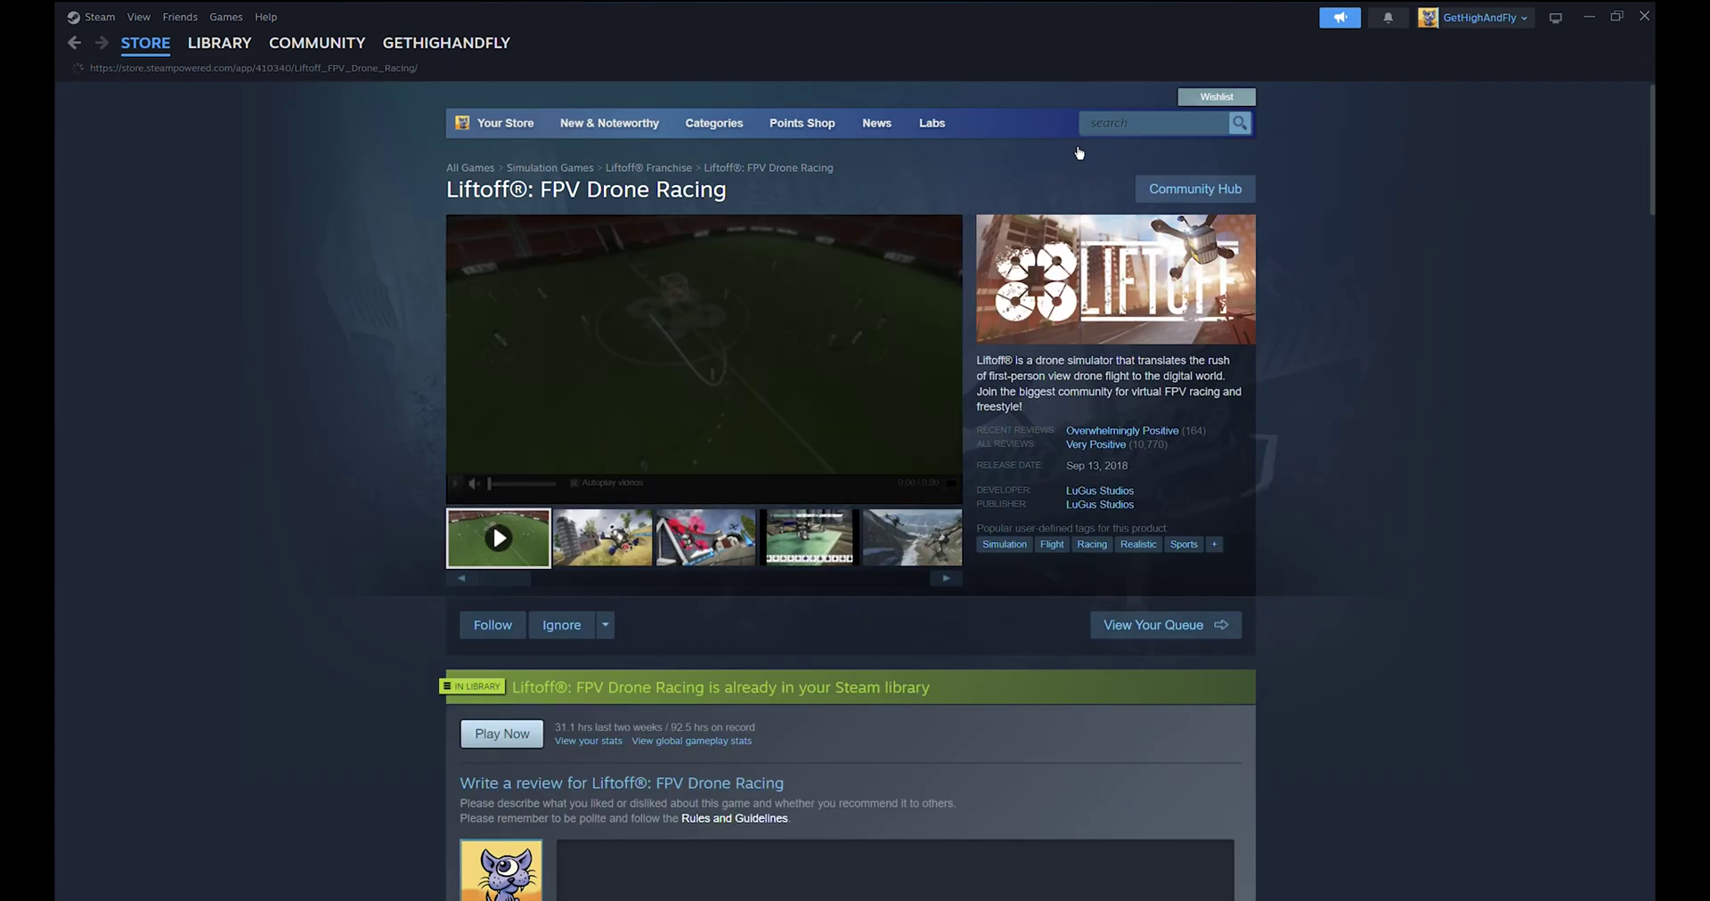
Add the base Liftoff game to the cart and view the shopping cart
scroll(946, 424, "down", 4)
scroll(955, 458, "down", 4)
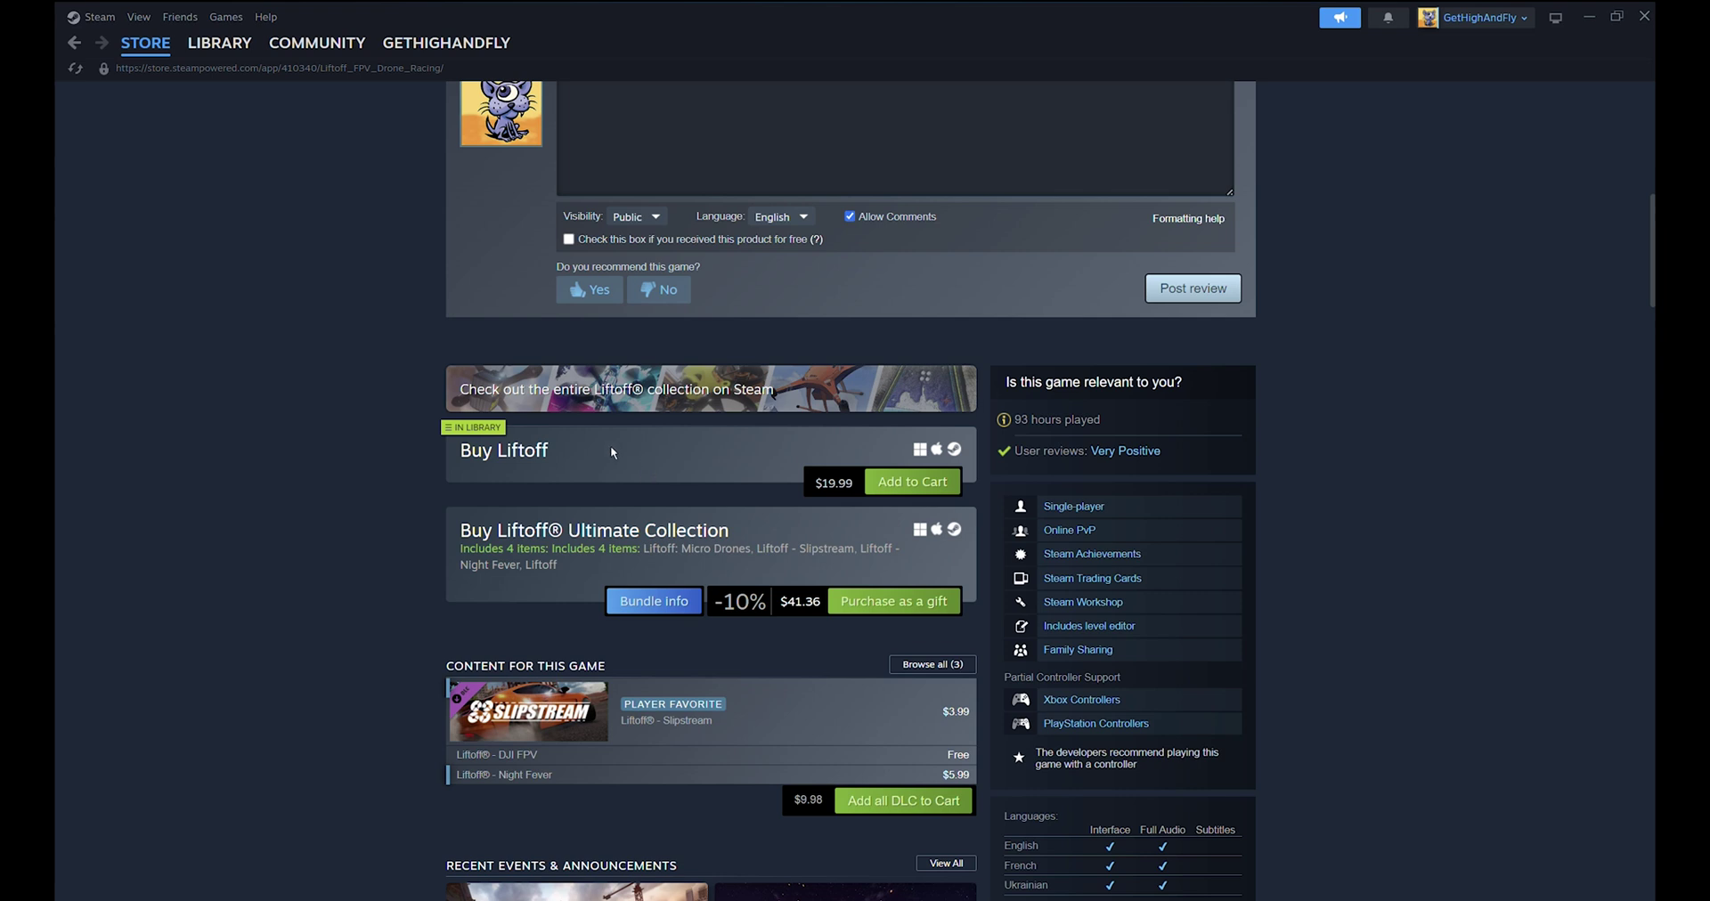
scroll(794, 575, "up", 1)
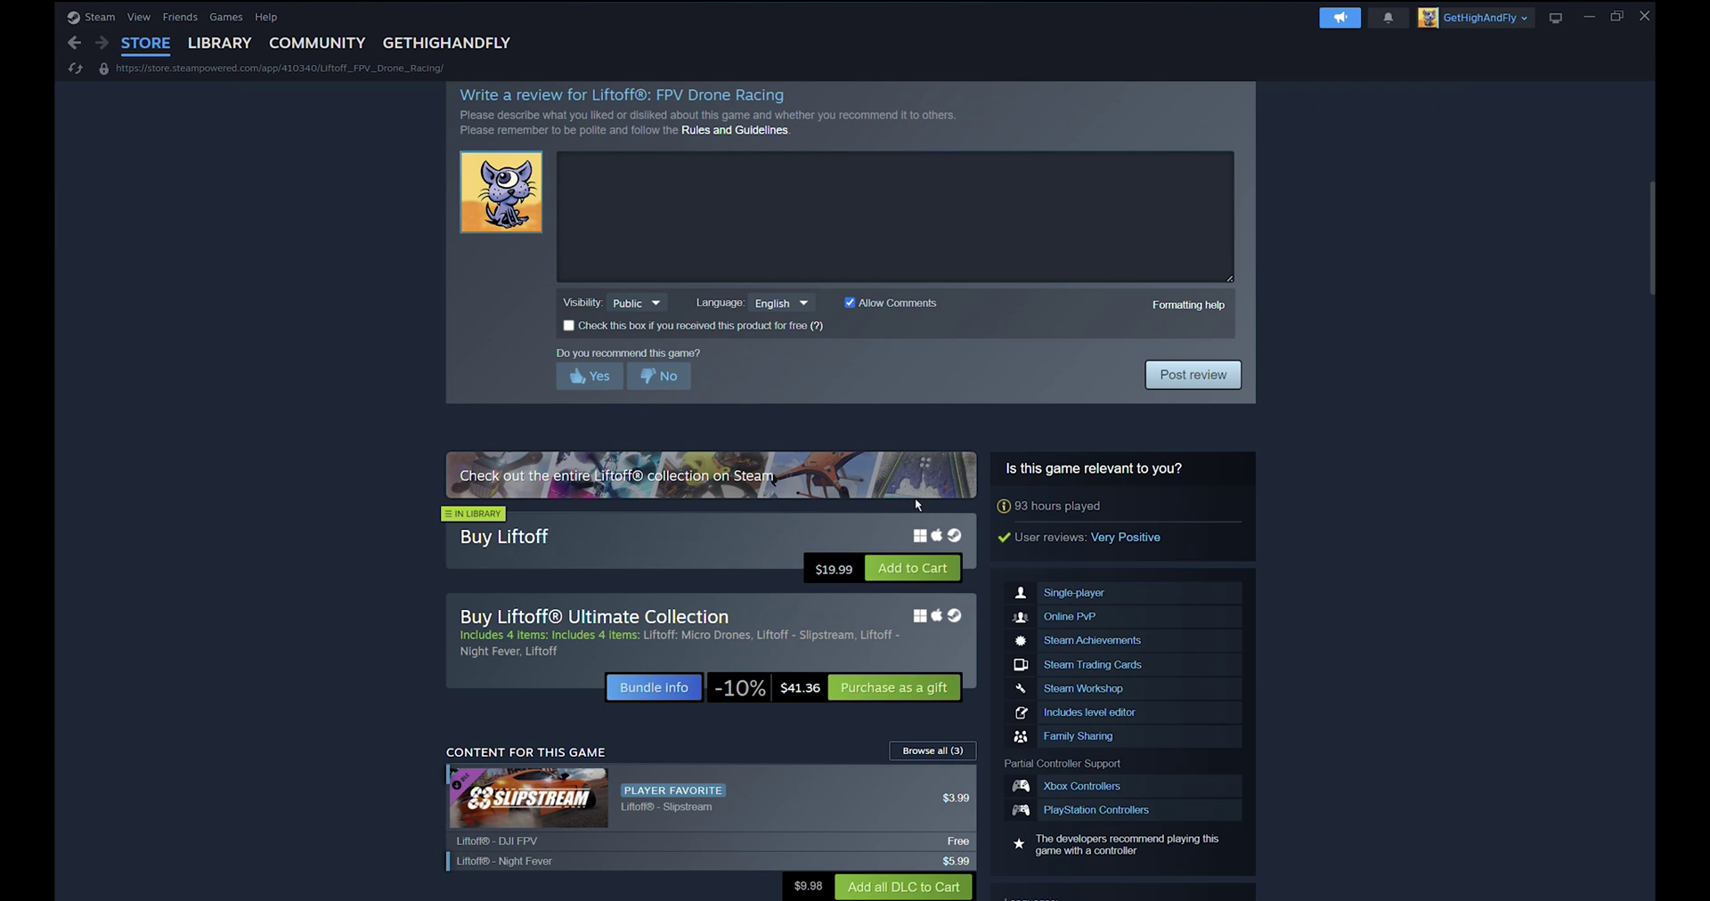
left_click(905, 577)
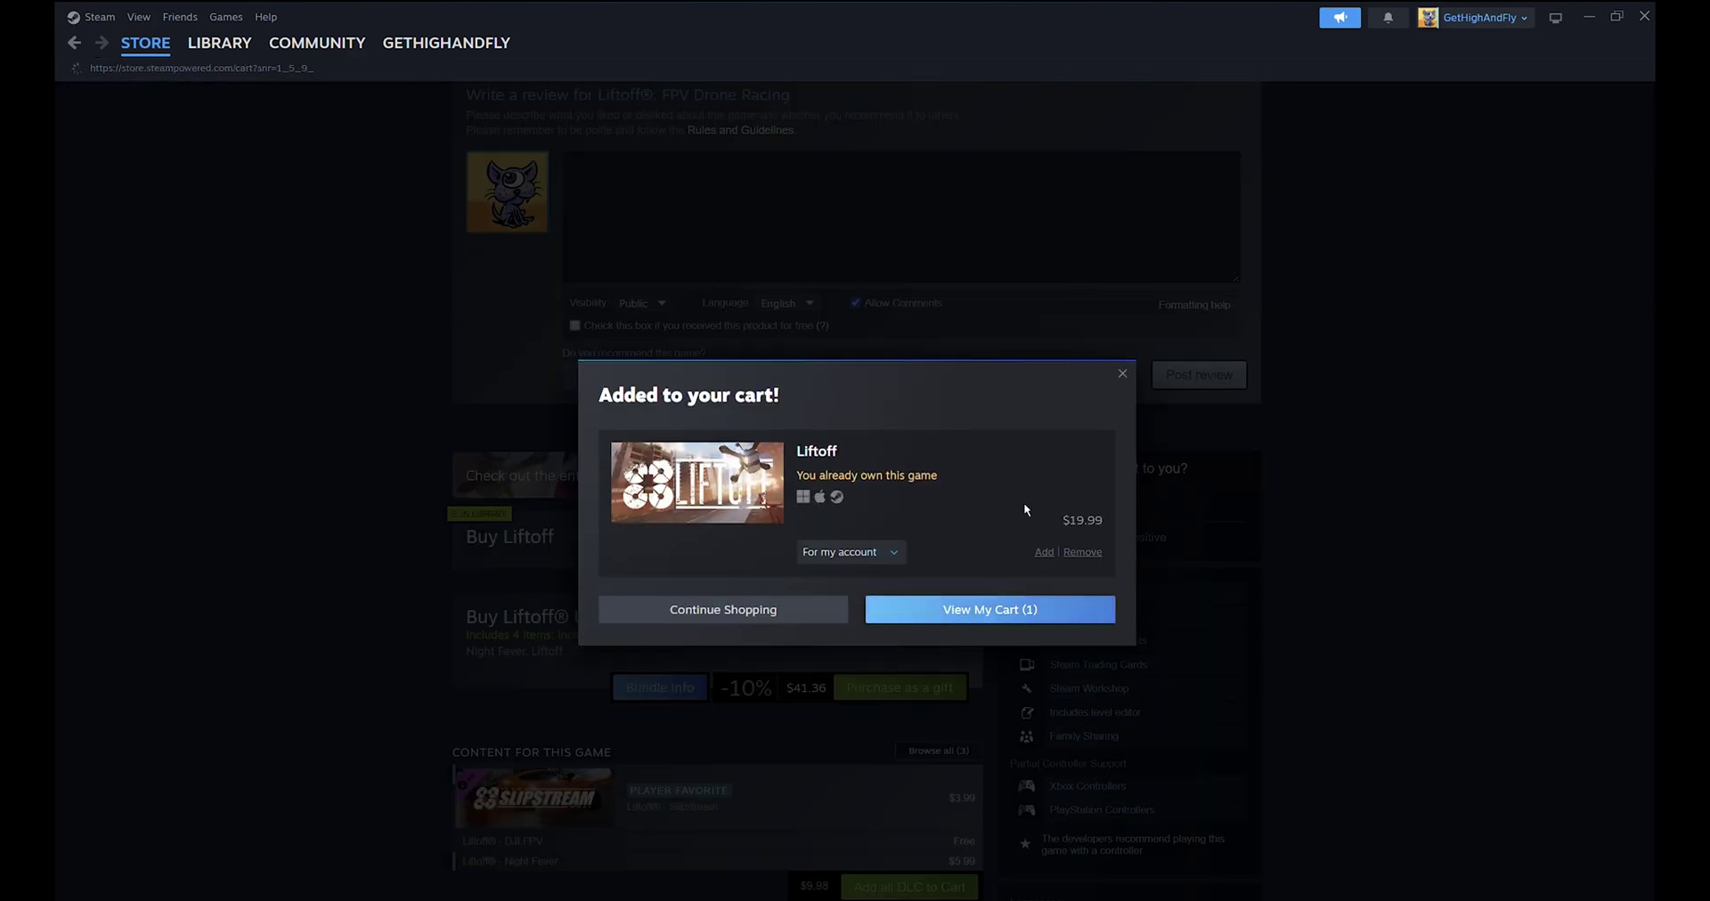
left_click(977, 608)
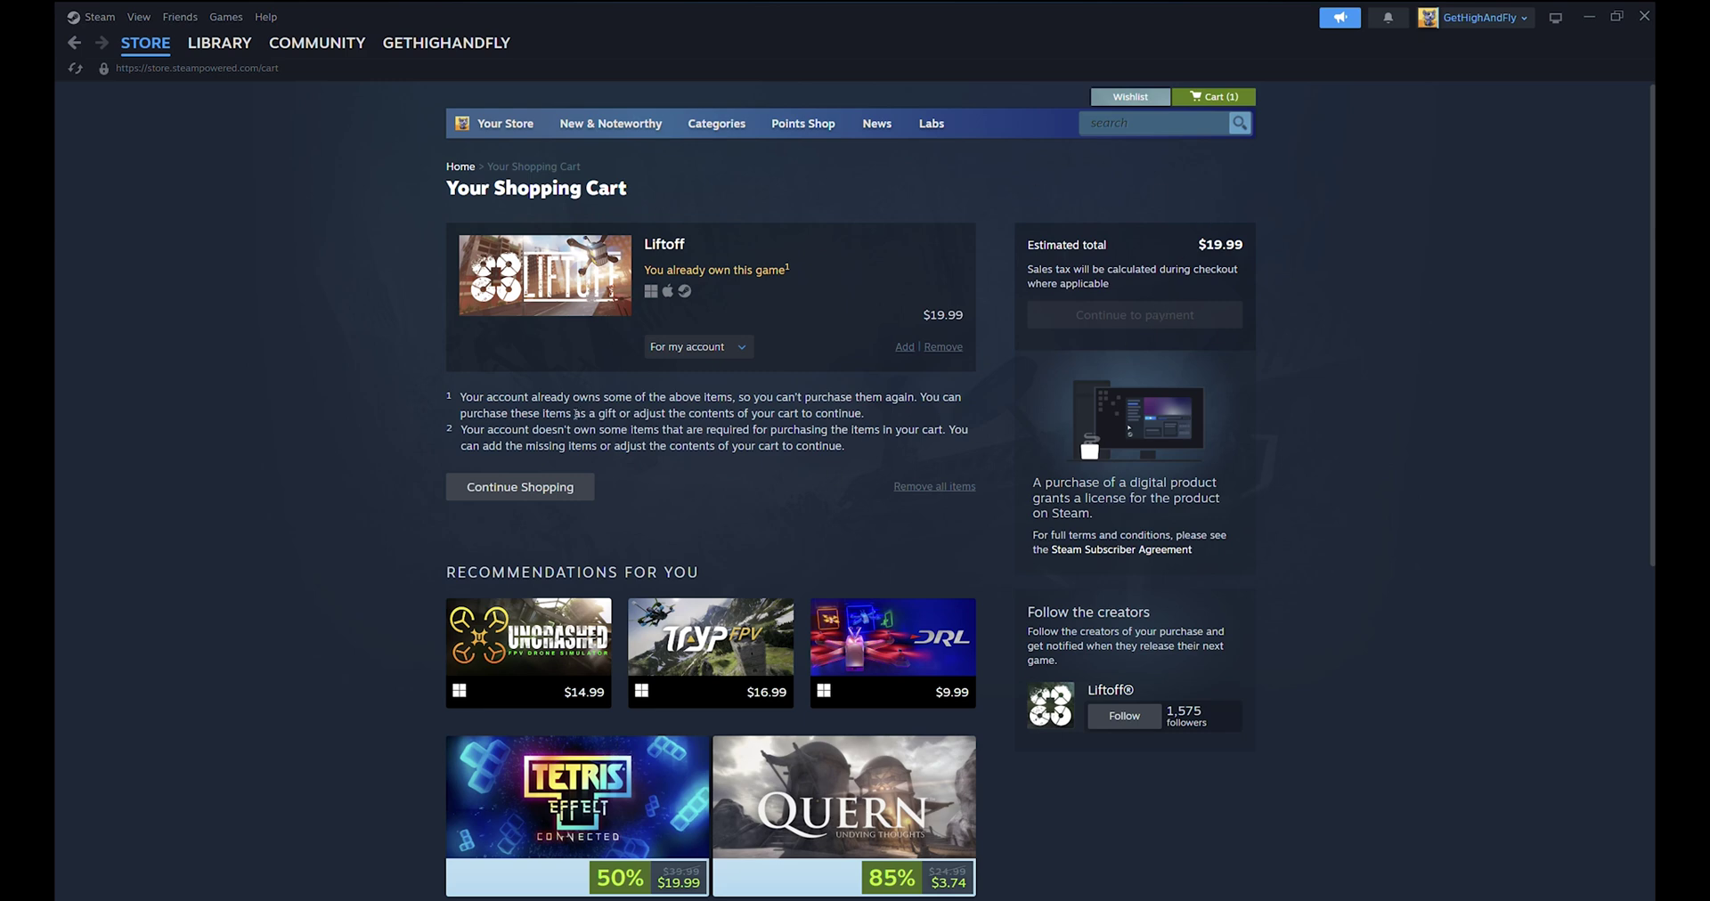
Launch Liftoff from the Steam library
left_click(219, 45)
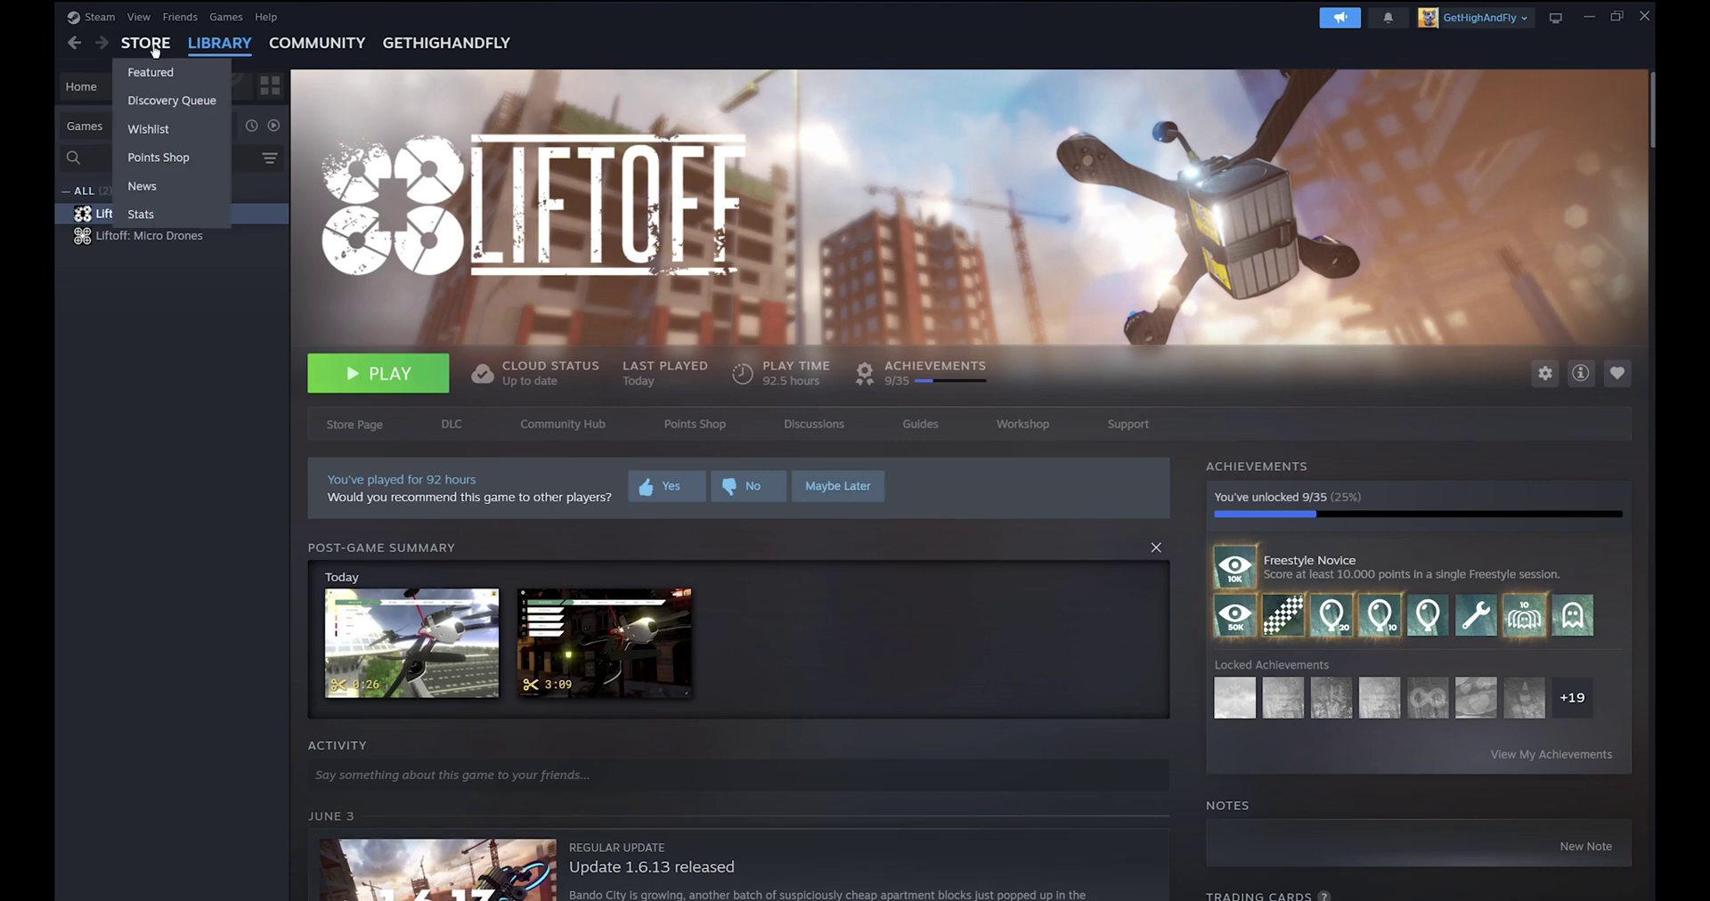
mouse_move(227, 52)
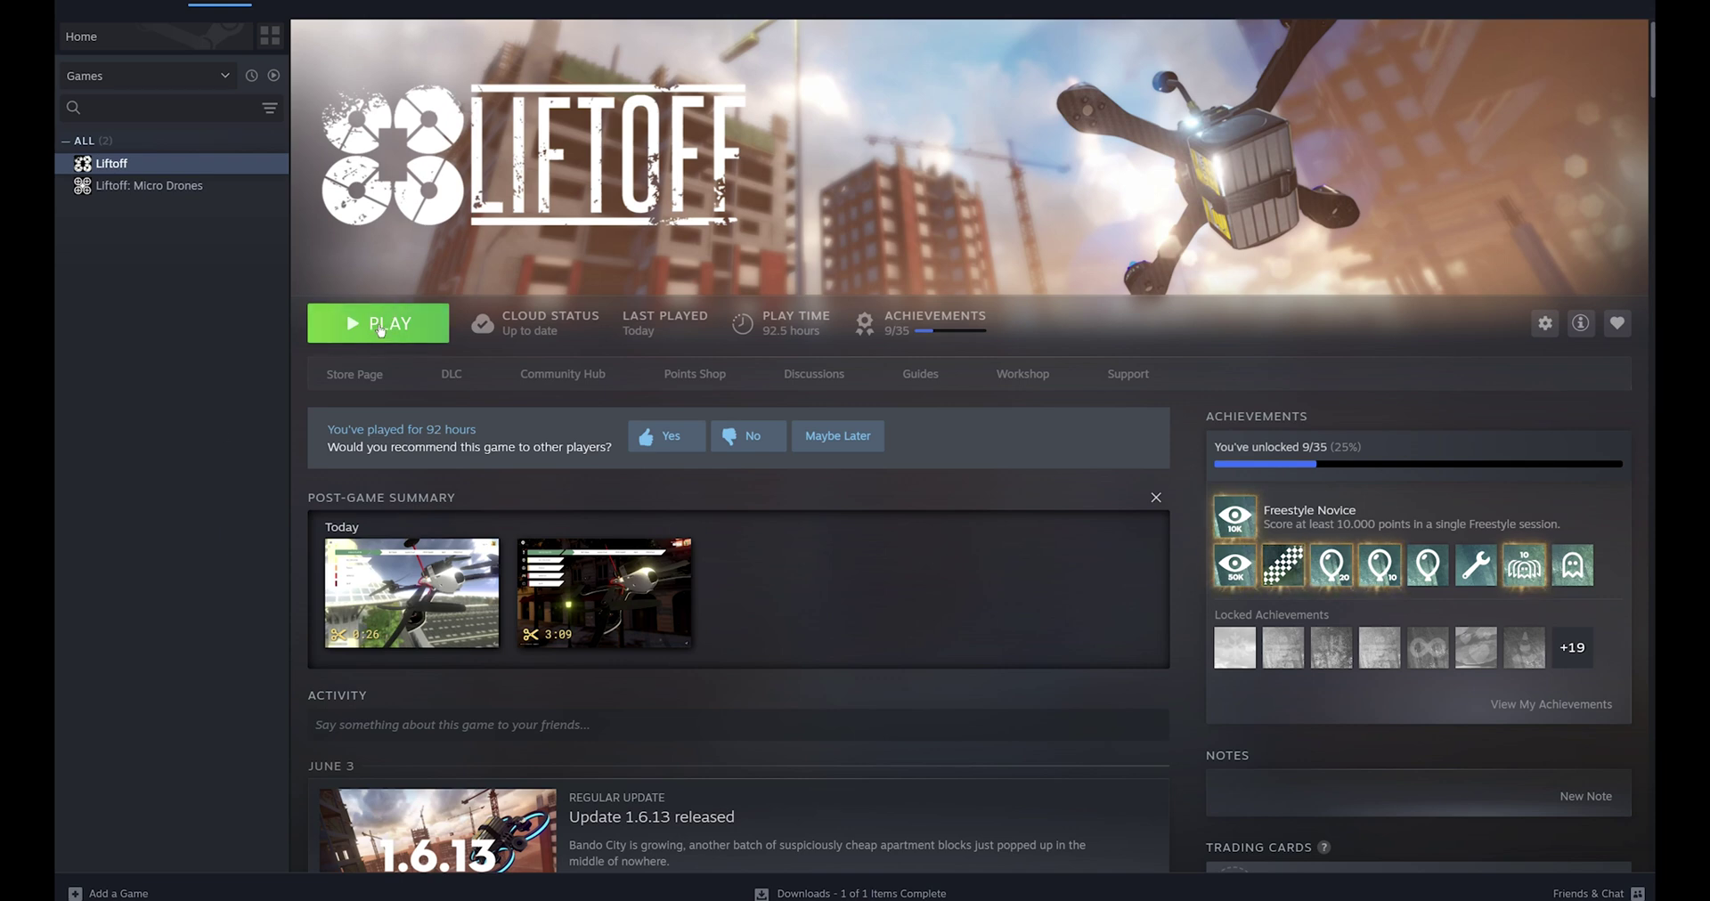
left_click(378, 327)
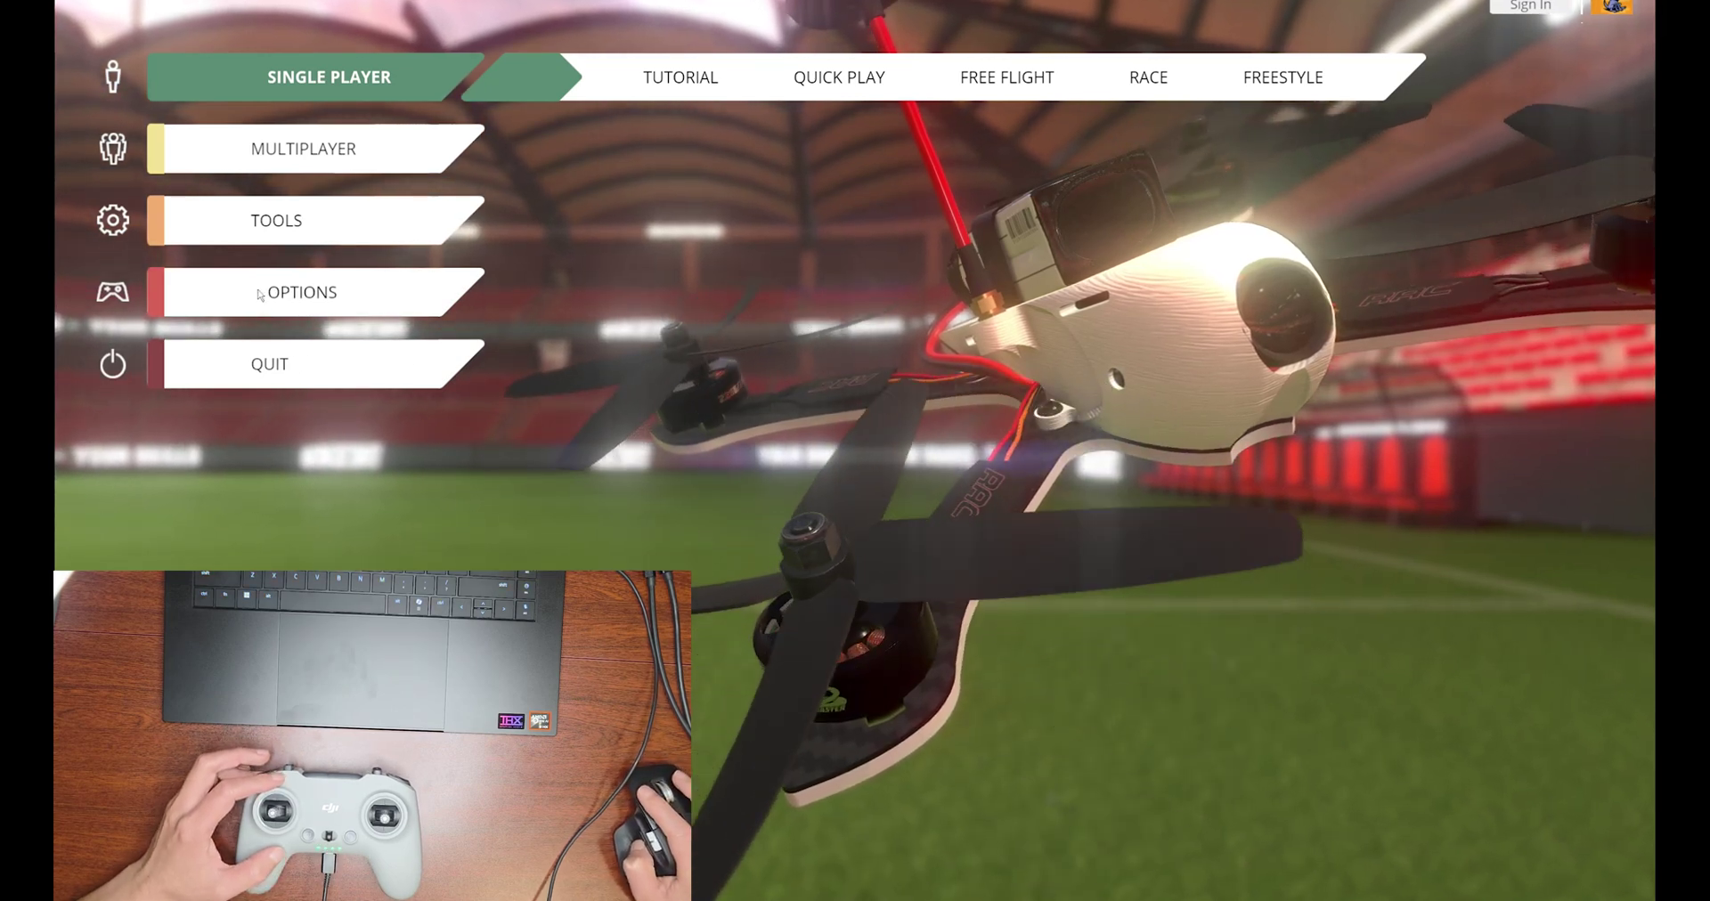
Open the controller setup from Liftoff's controls options
left_click(464, 299)
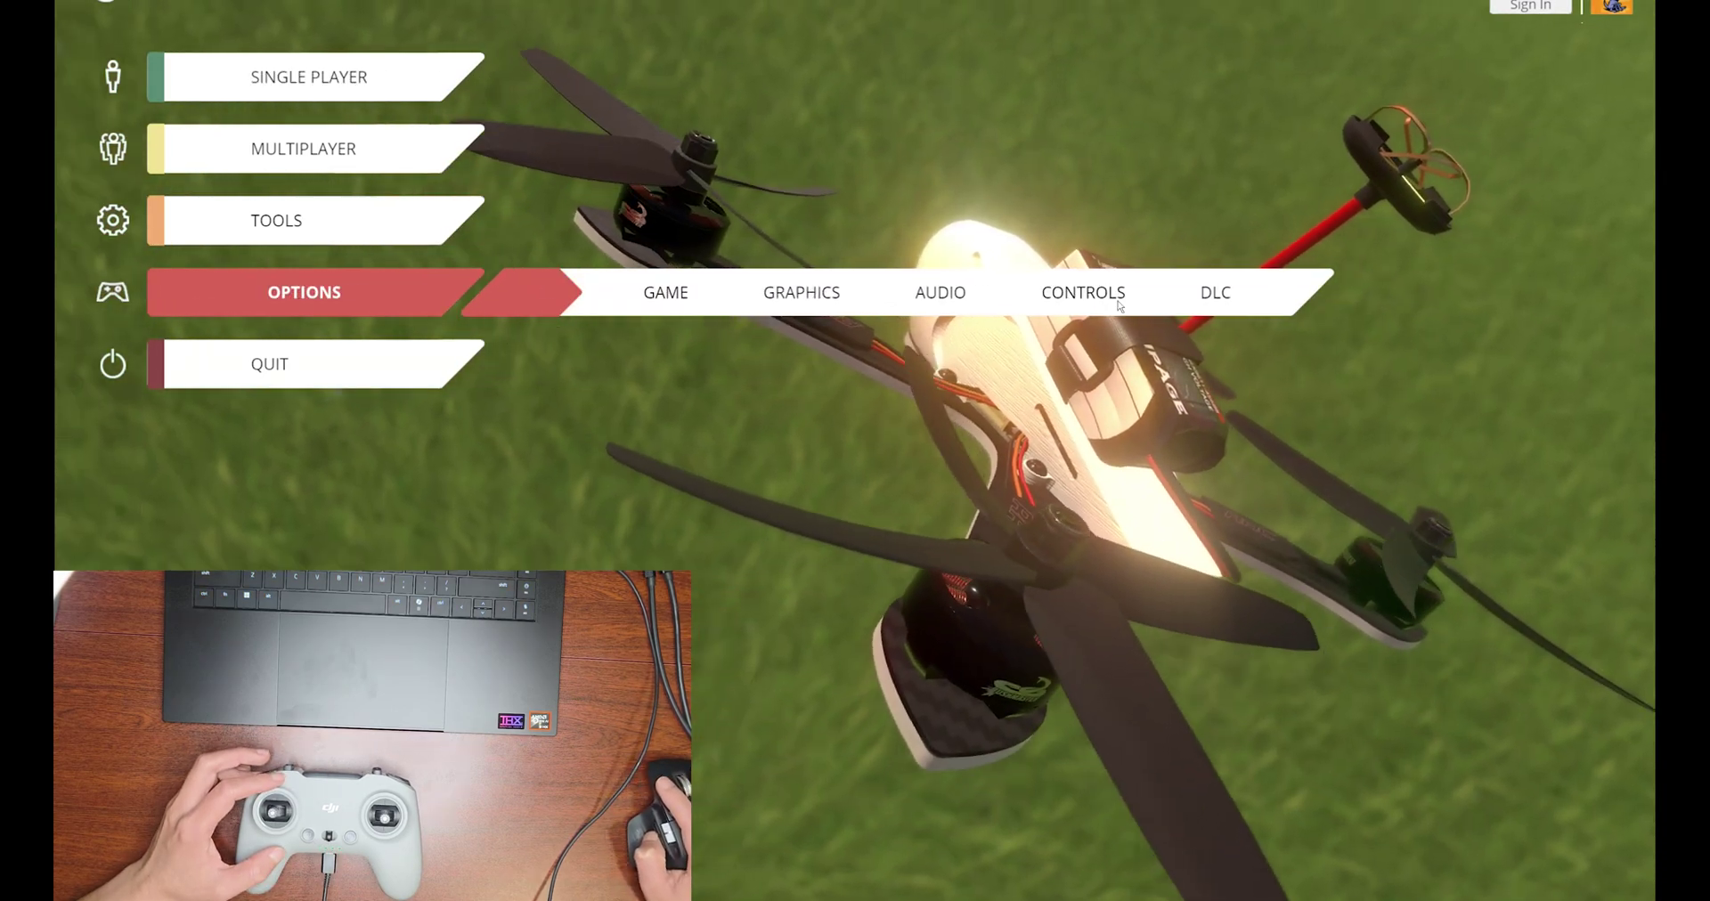
left_click(1083, 292)
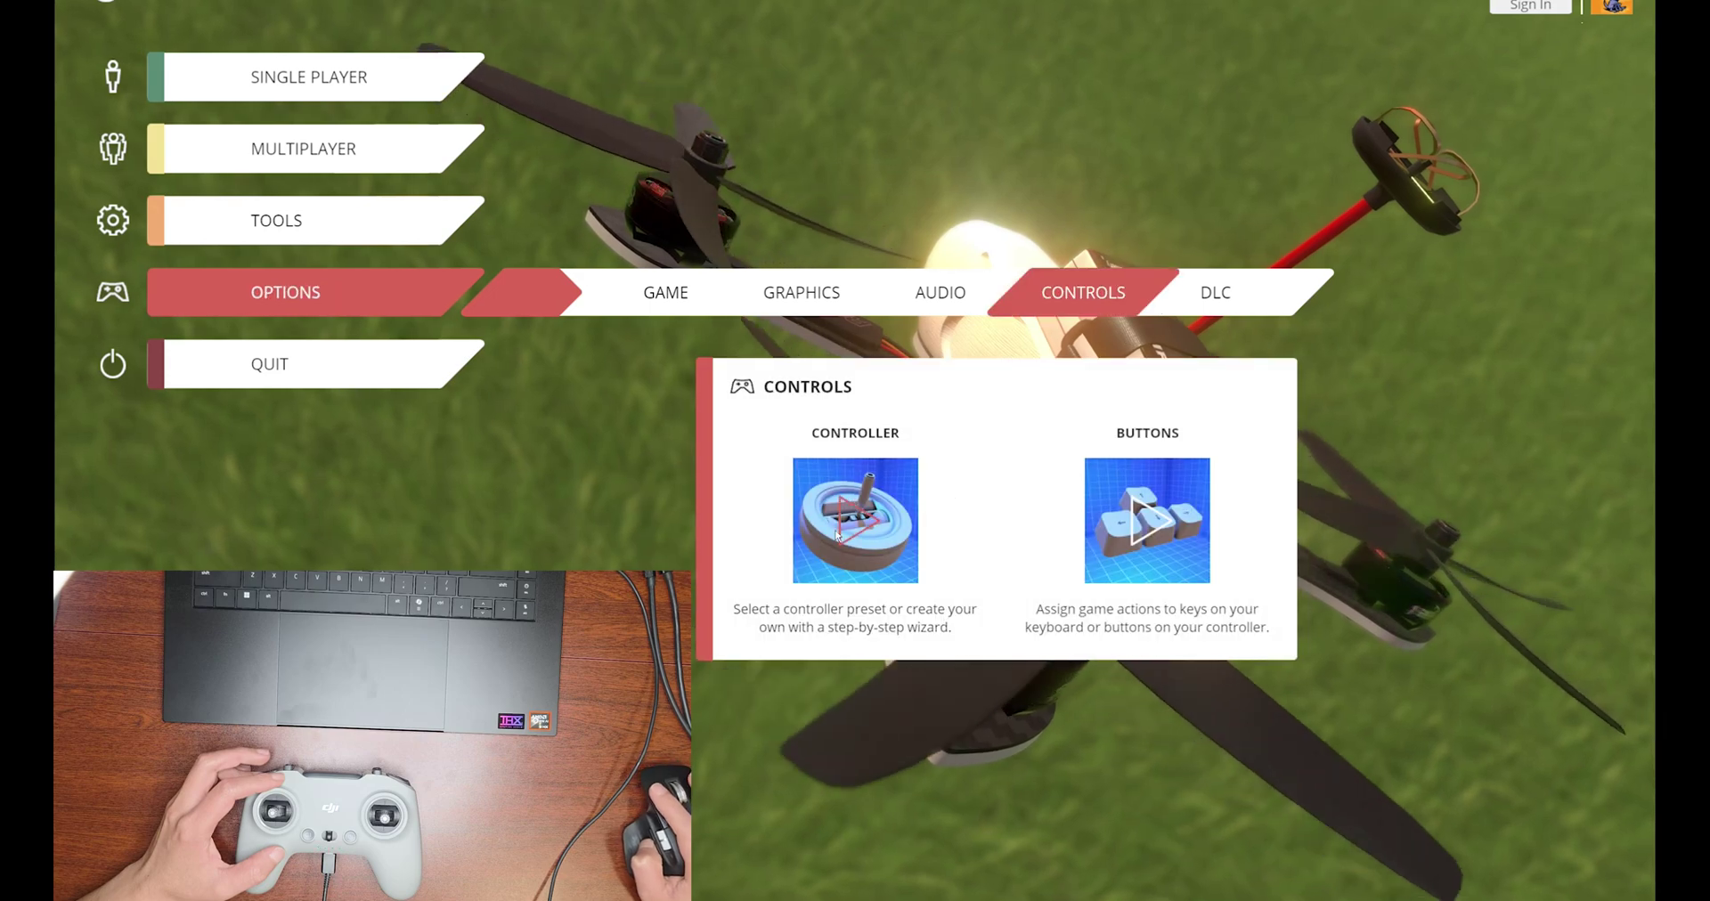
left_click(909, 528)
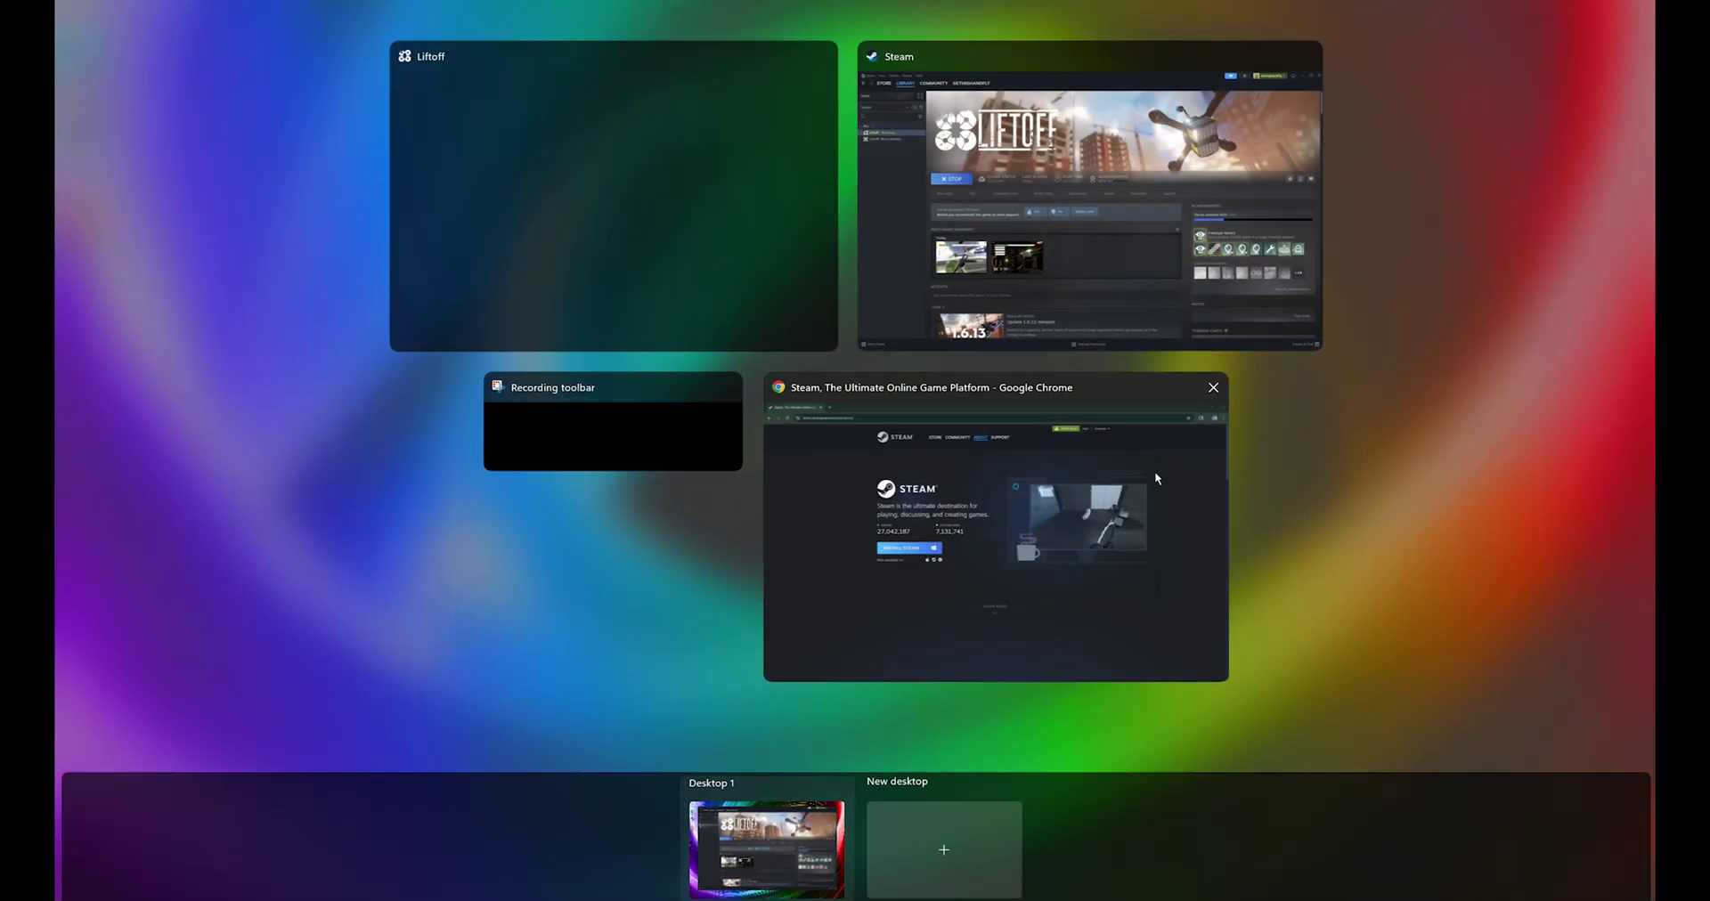
Switch to Chrome, search for "dji assistant 2 download" in a new tab and view the Windows version on DJI's download page
left_click(996, 604)
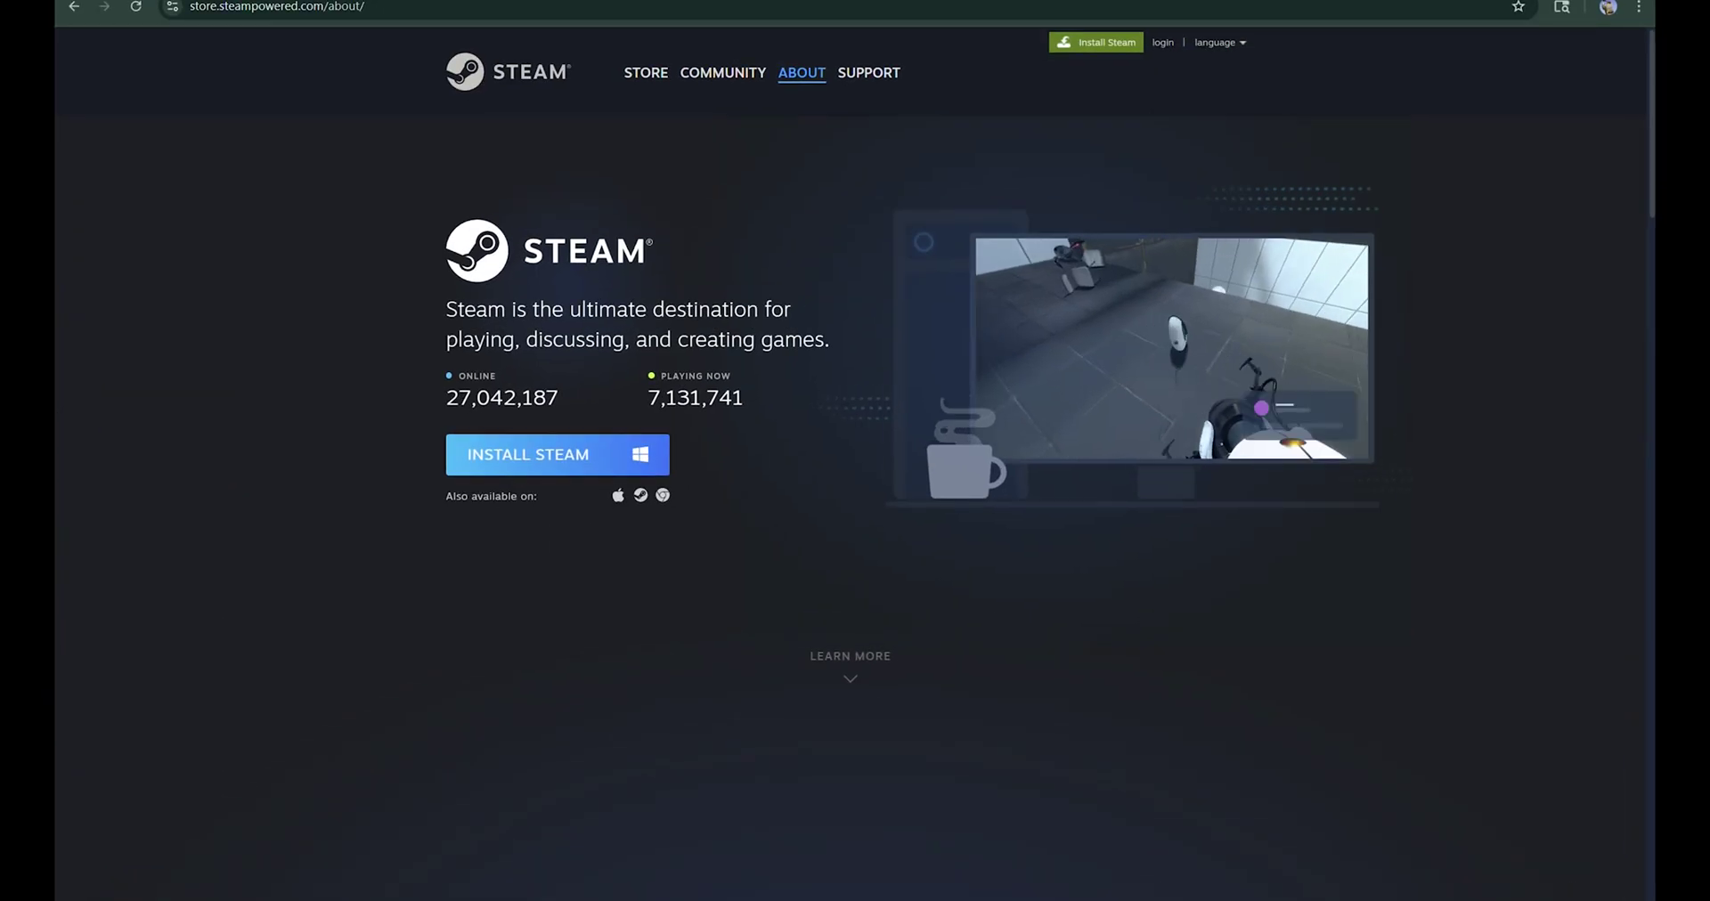
key("ctrl+t")
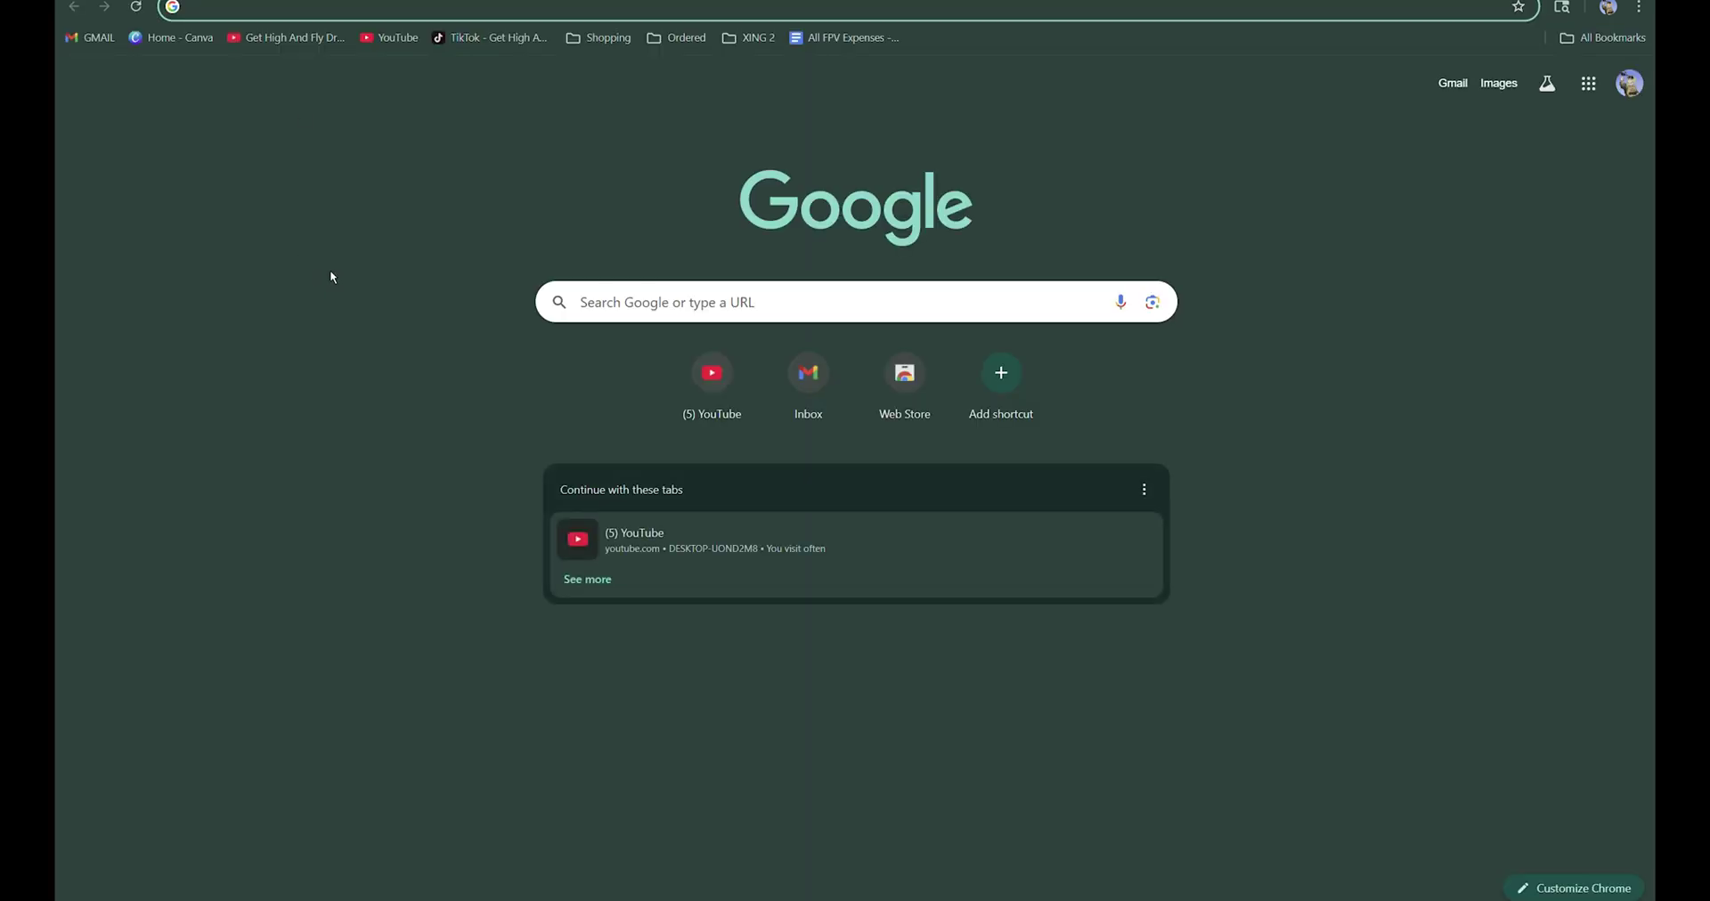
type("dji")
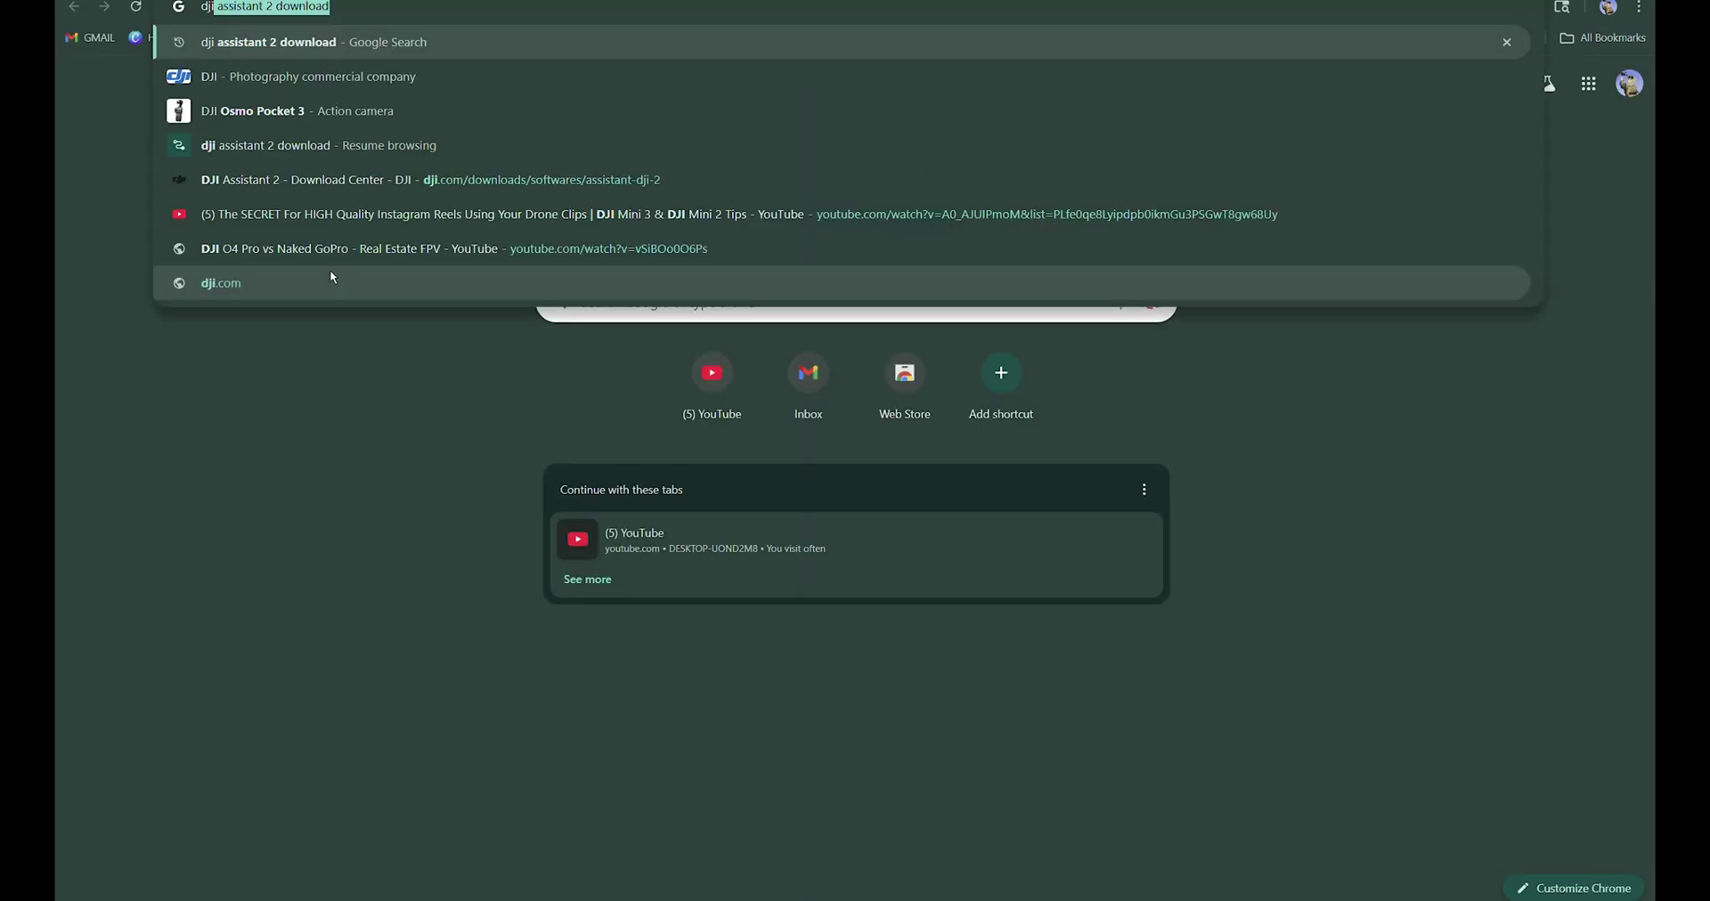
key("Return")
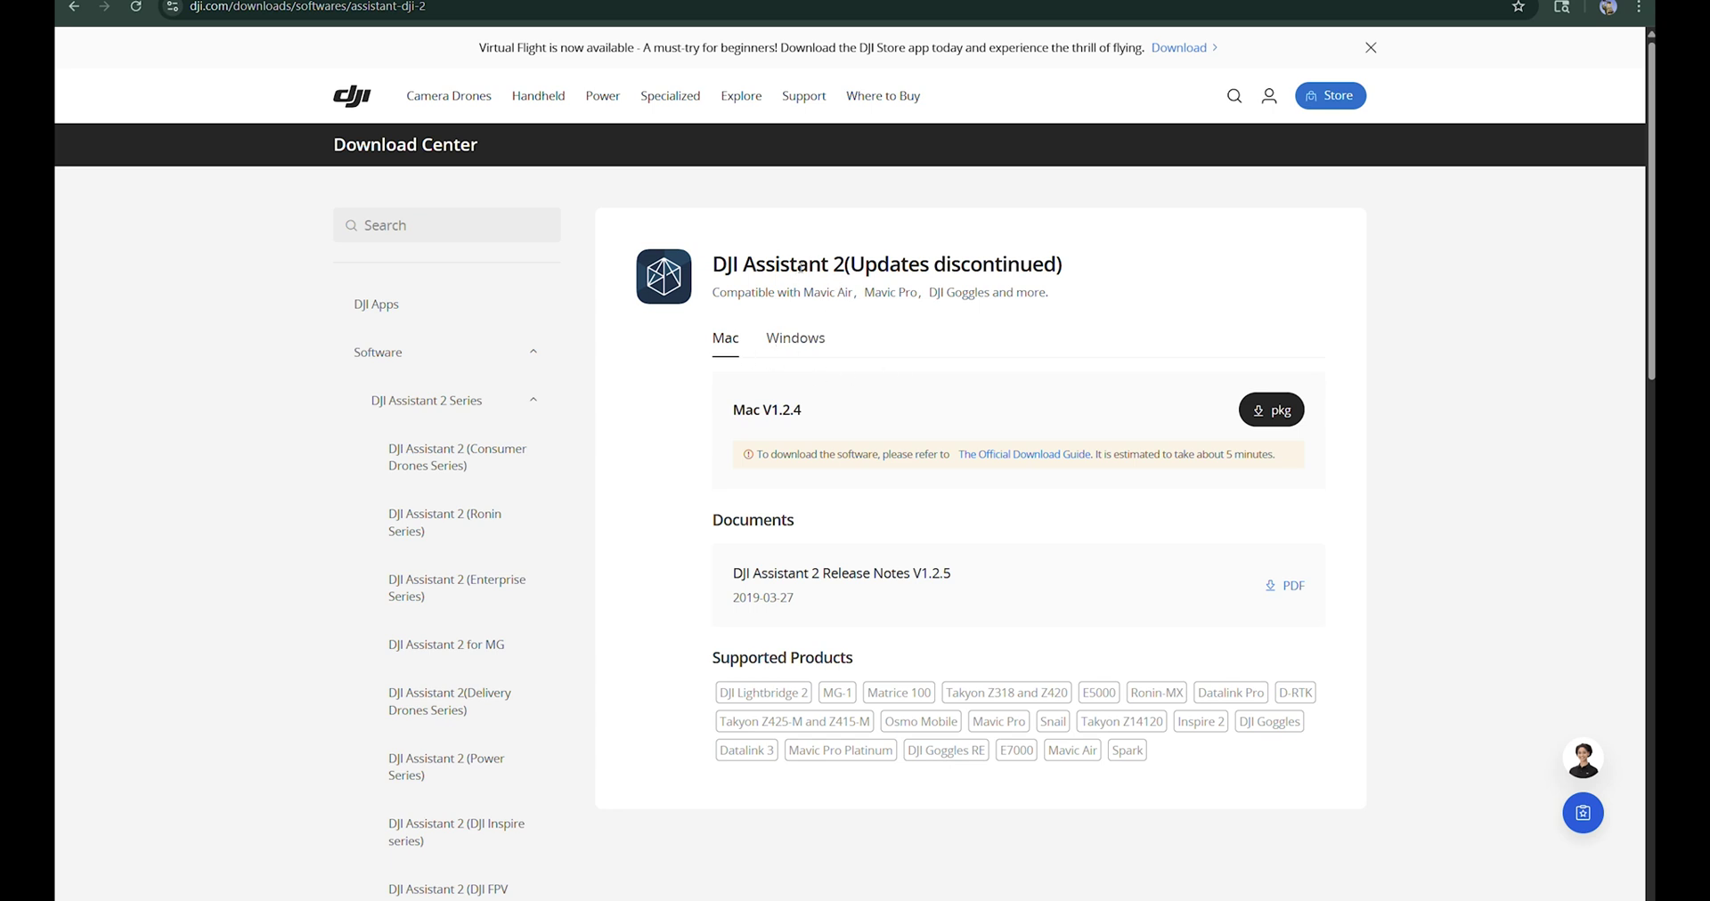
left_click(785, 344)
scroll(957, 349, "down", 2)
scroll(963, 348, "up", 2)
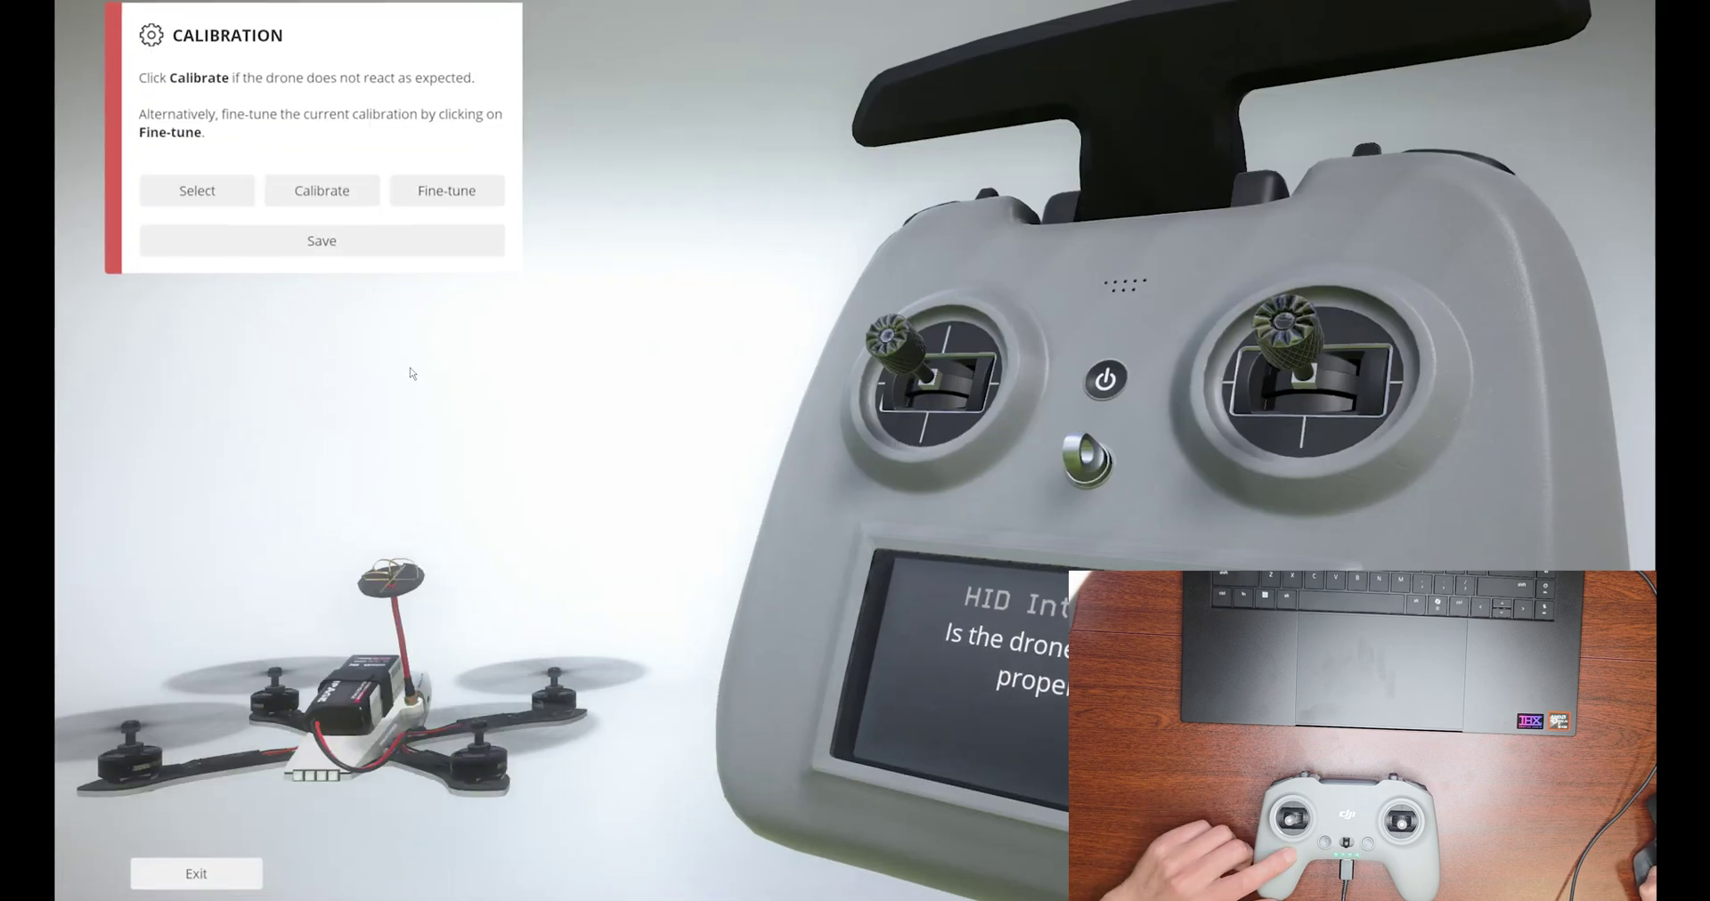
Open the recalibration wizard for the connected controller in Liftoff
left_click(343, 188)
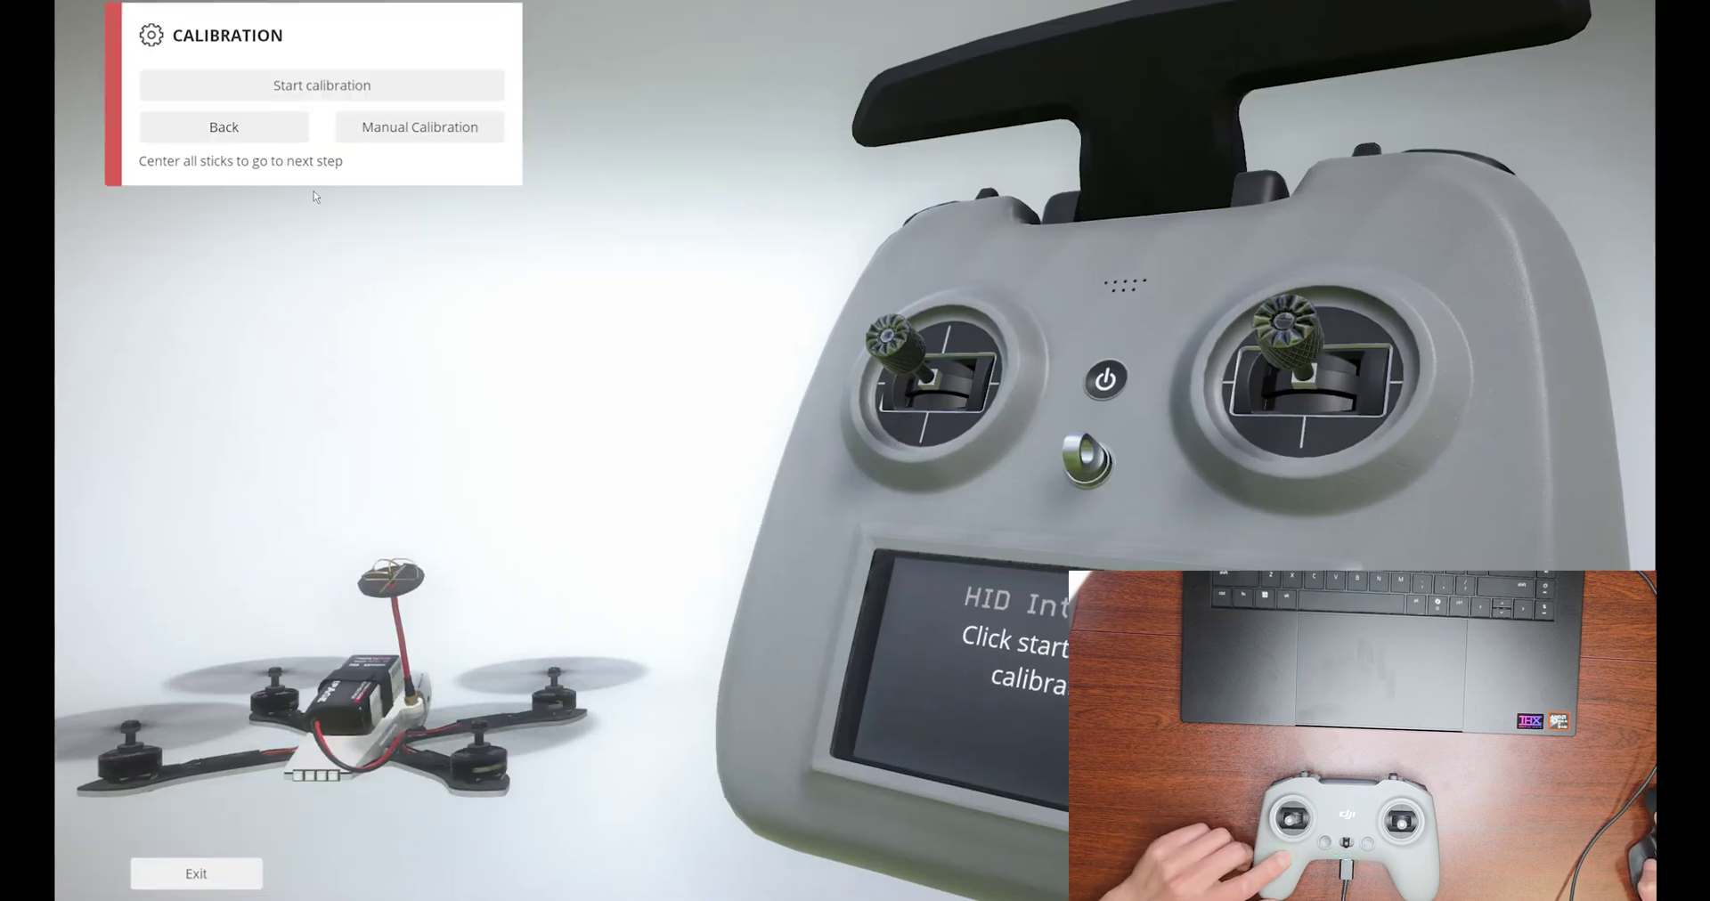
left_click(327, 85)
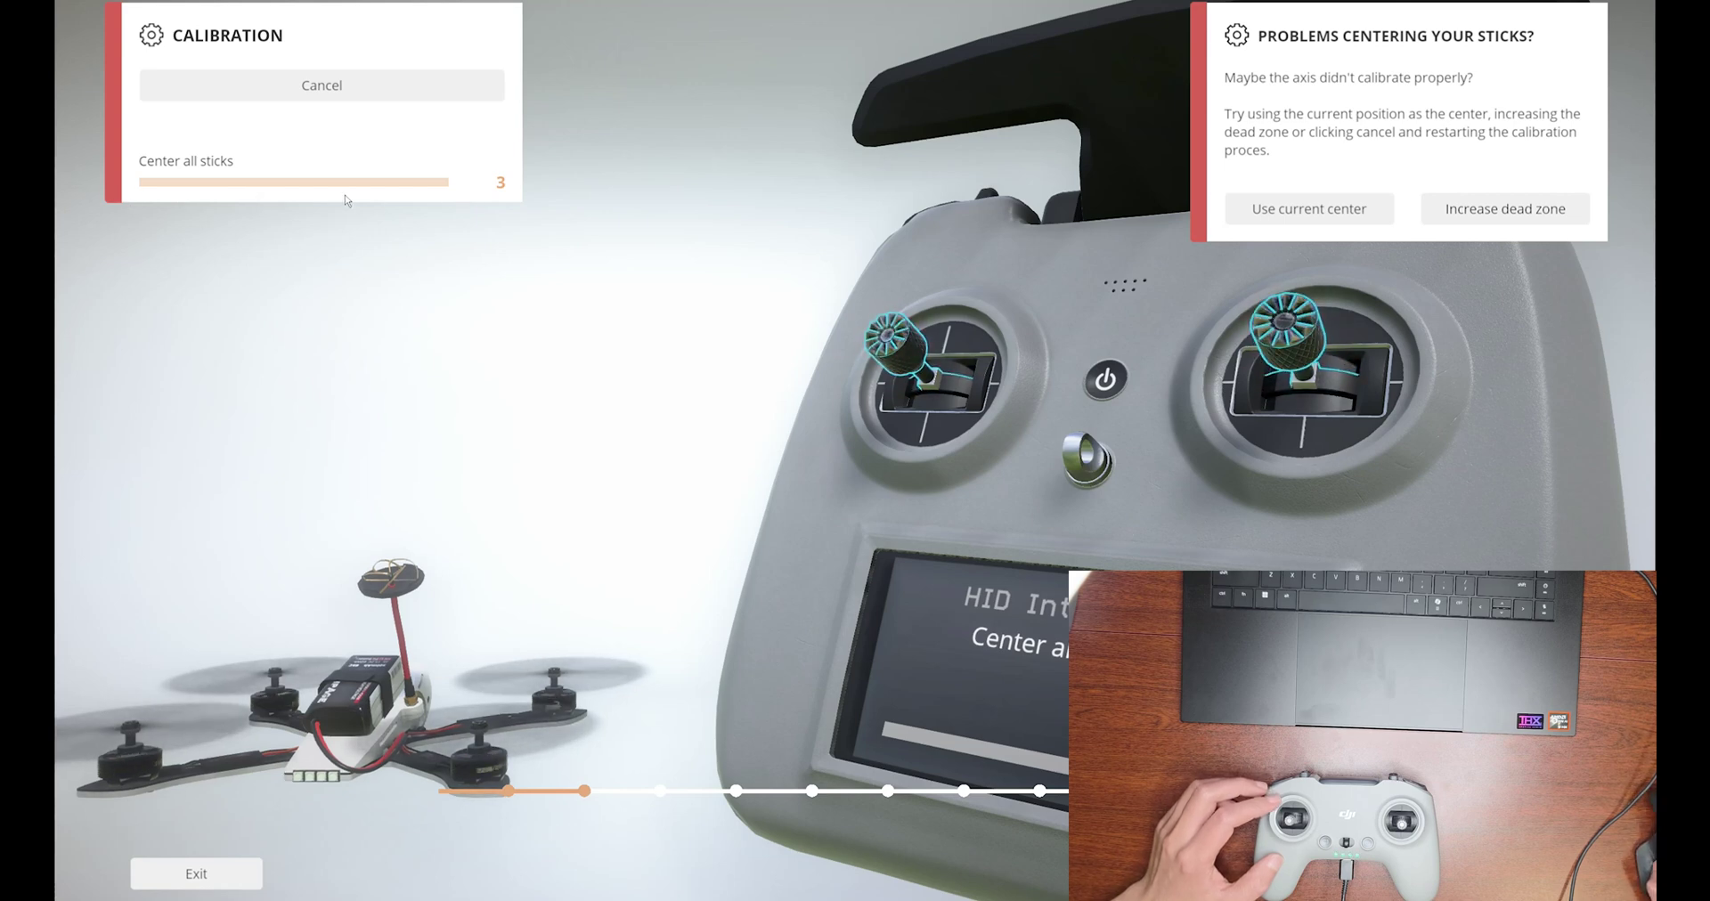
left_click(392, 89)
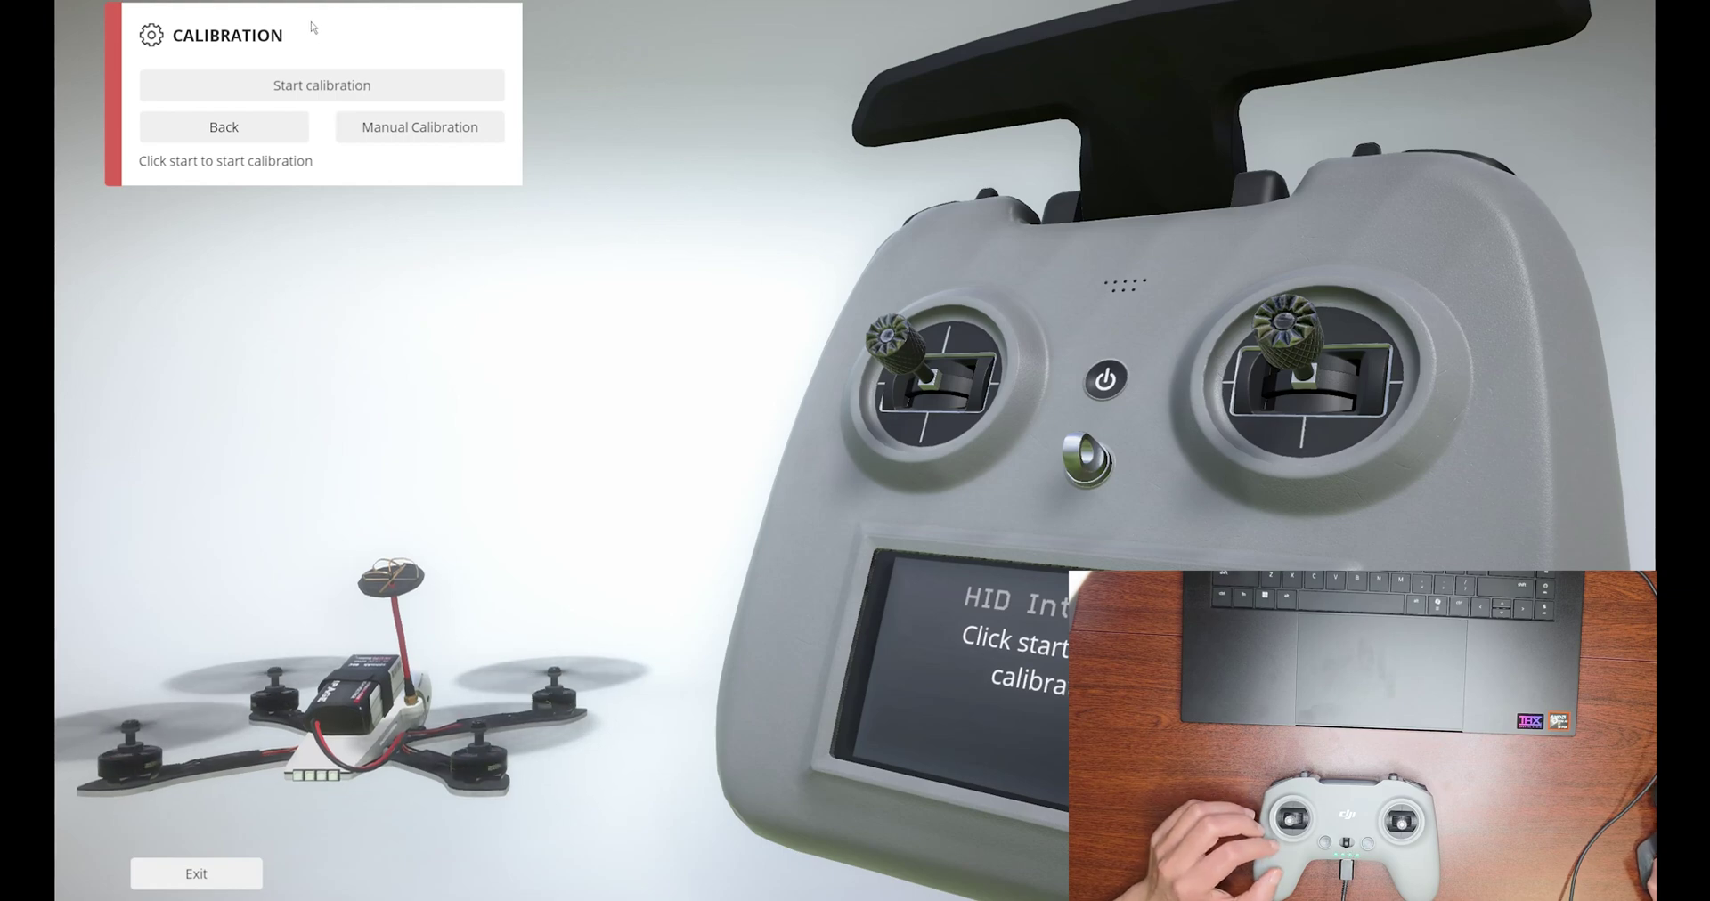
left_click(324, 85)
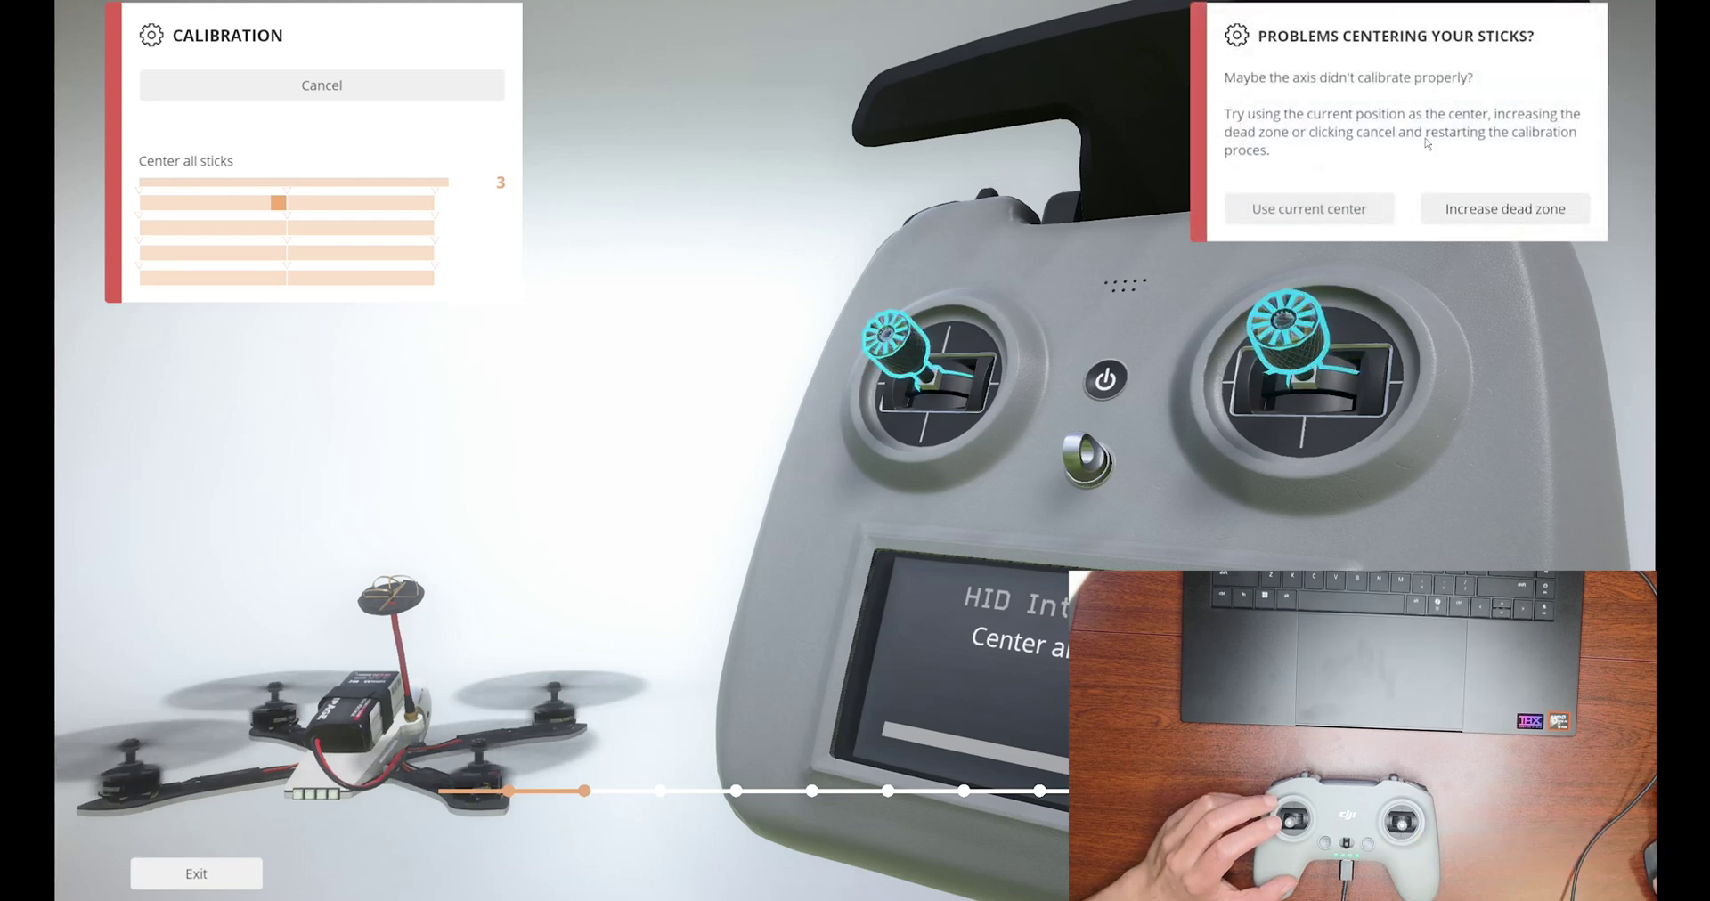
left_click(418, 86)
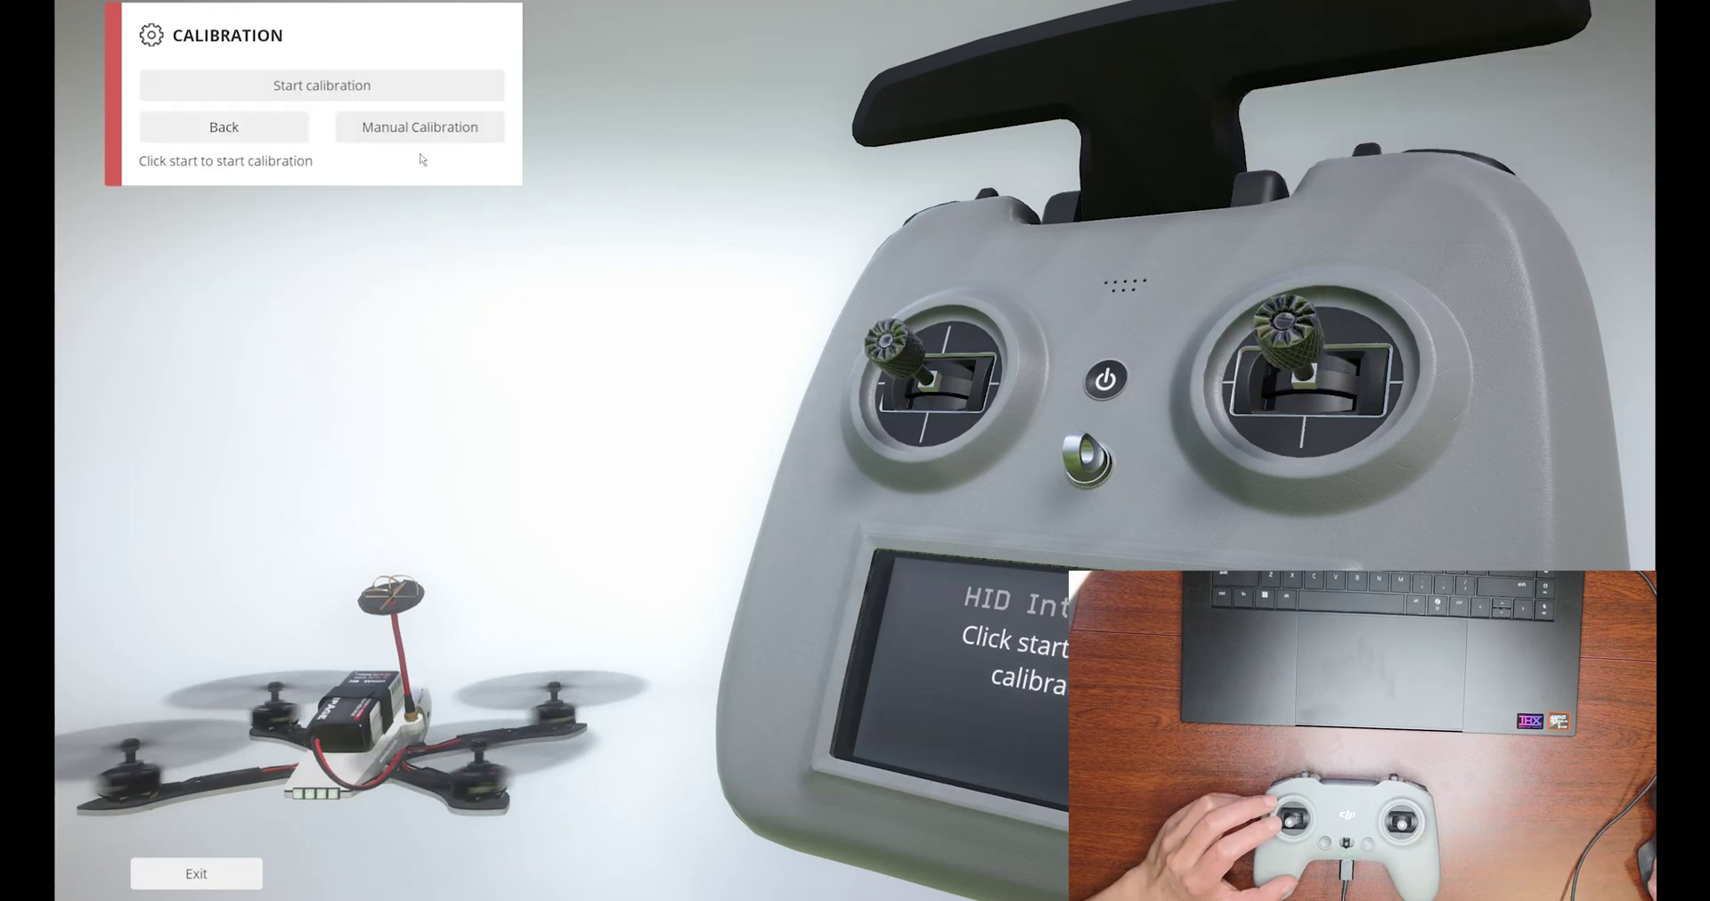
Run the controller's stick calibration from start to finish
left_click(419, 82)
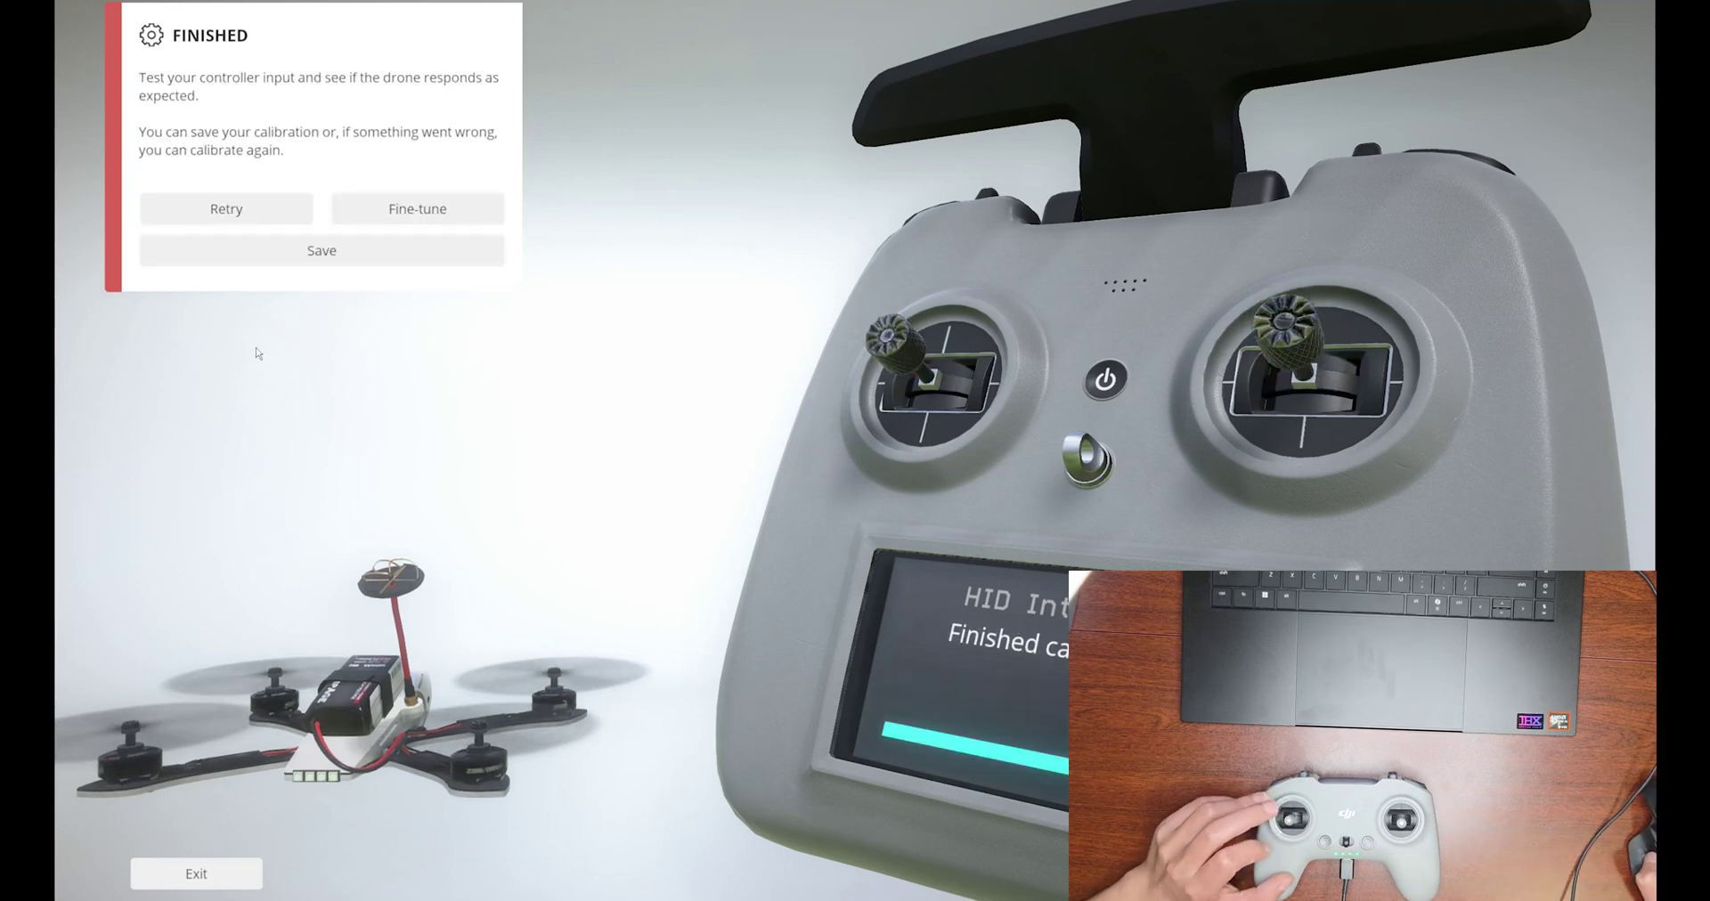
Save the finished controller calibration and exit the controller setup to the main menu
left_click(320, 252)
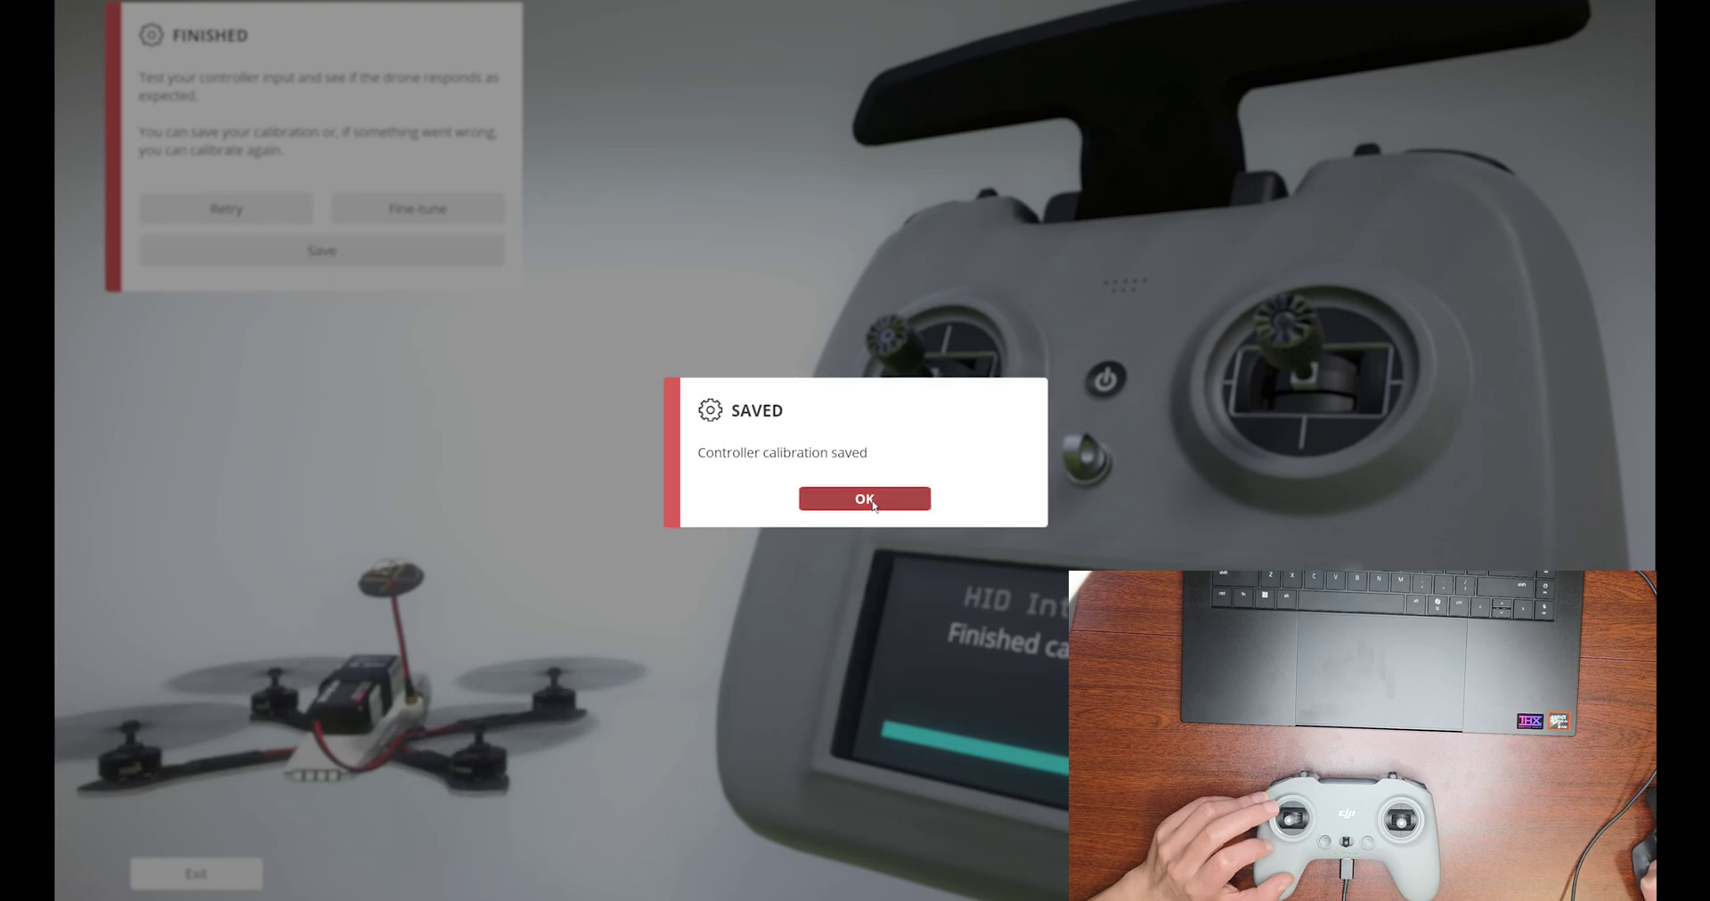
left_click(864, 498)
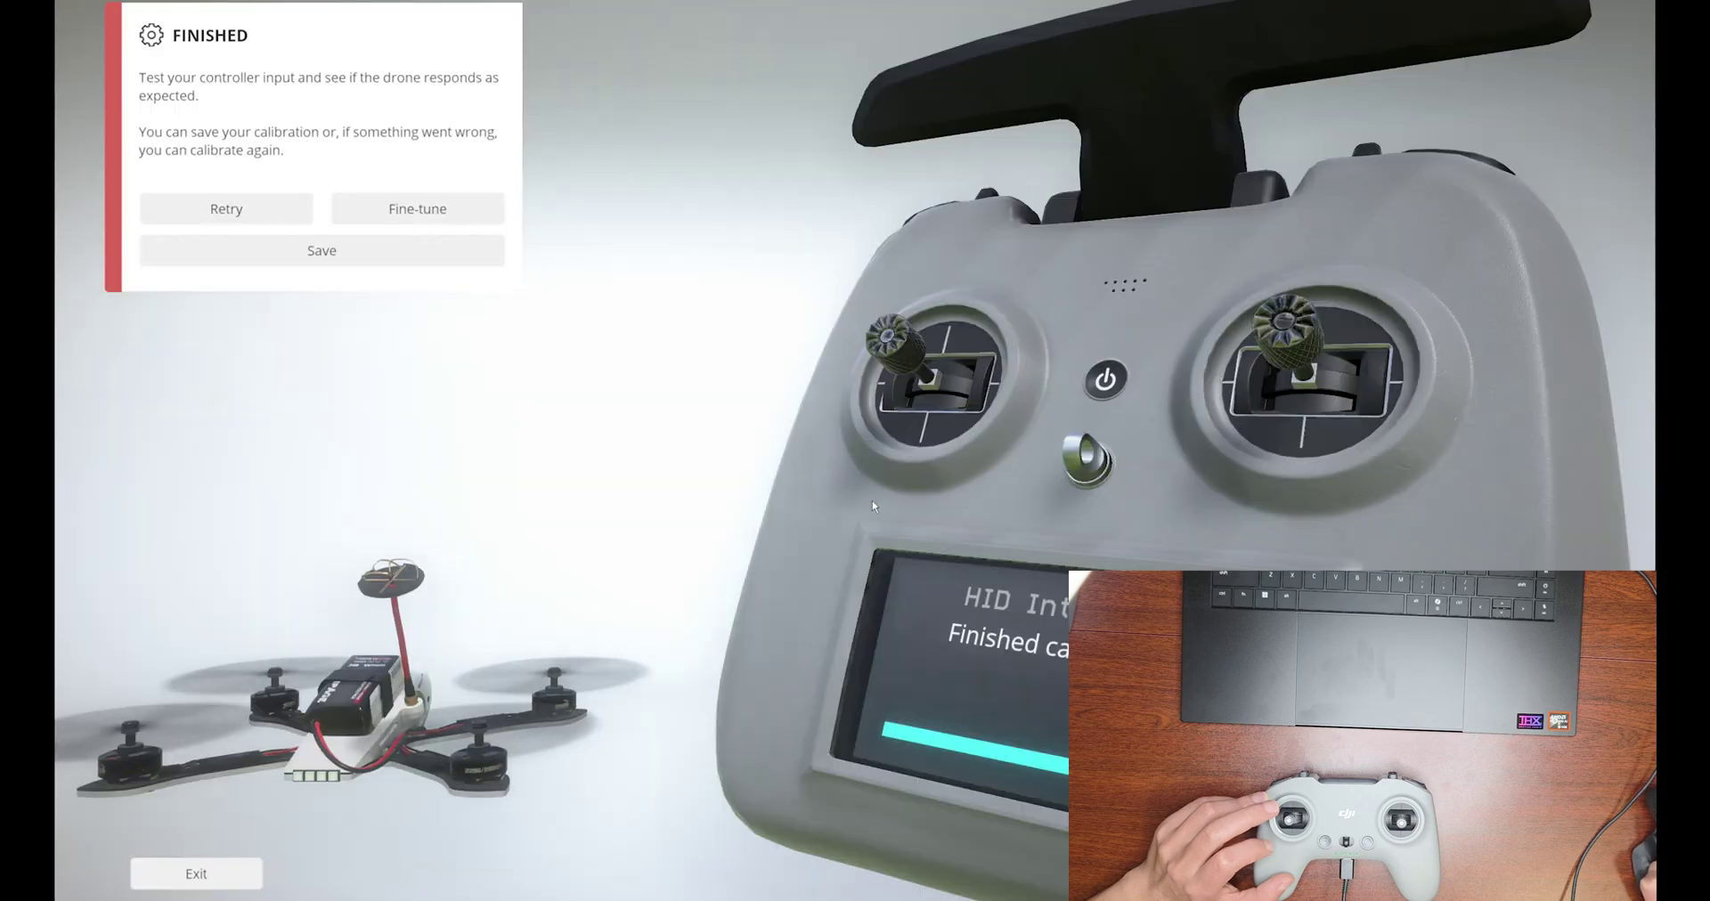
left_click(195, 874)
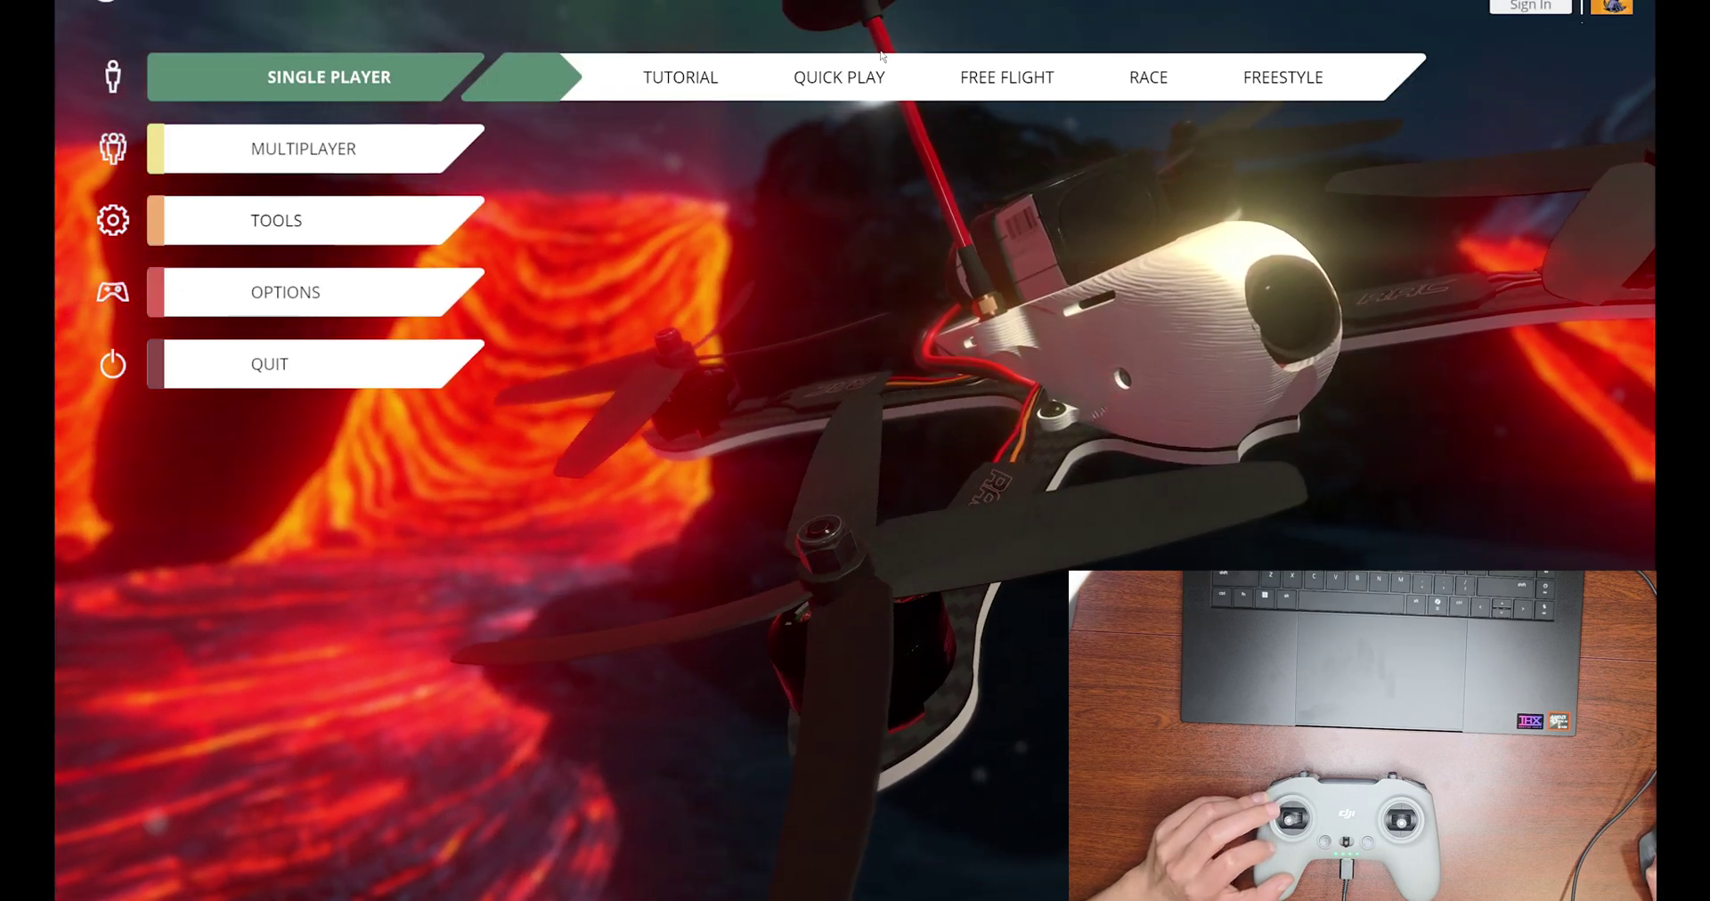
Start a single-player quick setup session in Race mode with the Straw Bale environment, 01 - Field Day race and Aether drone
left_click(839, 78)
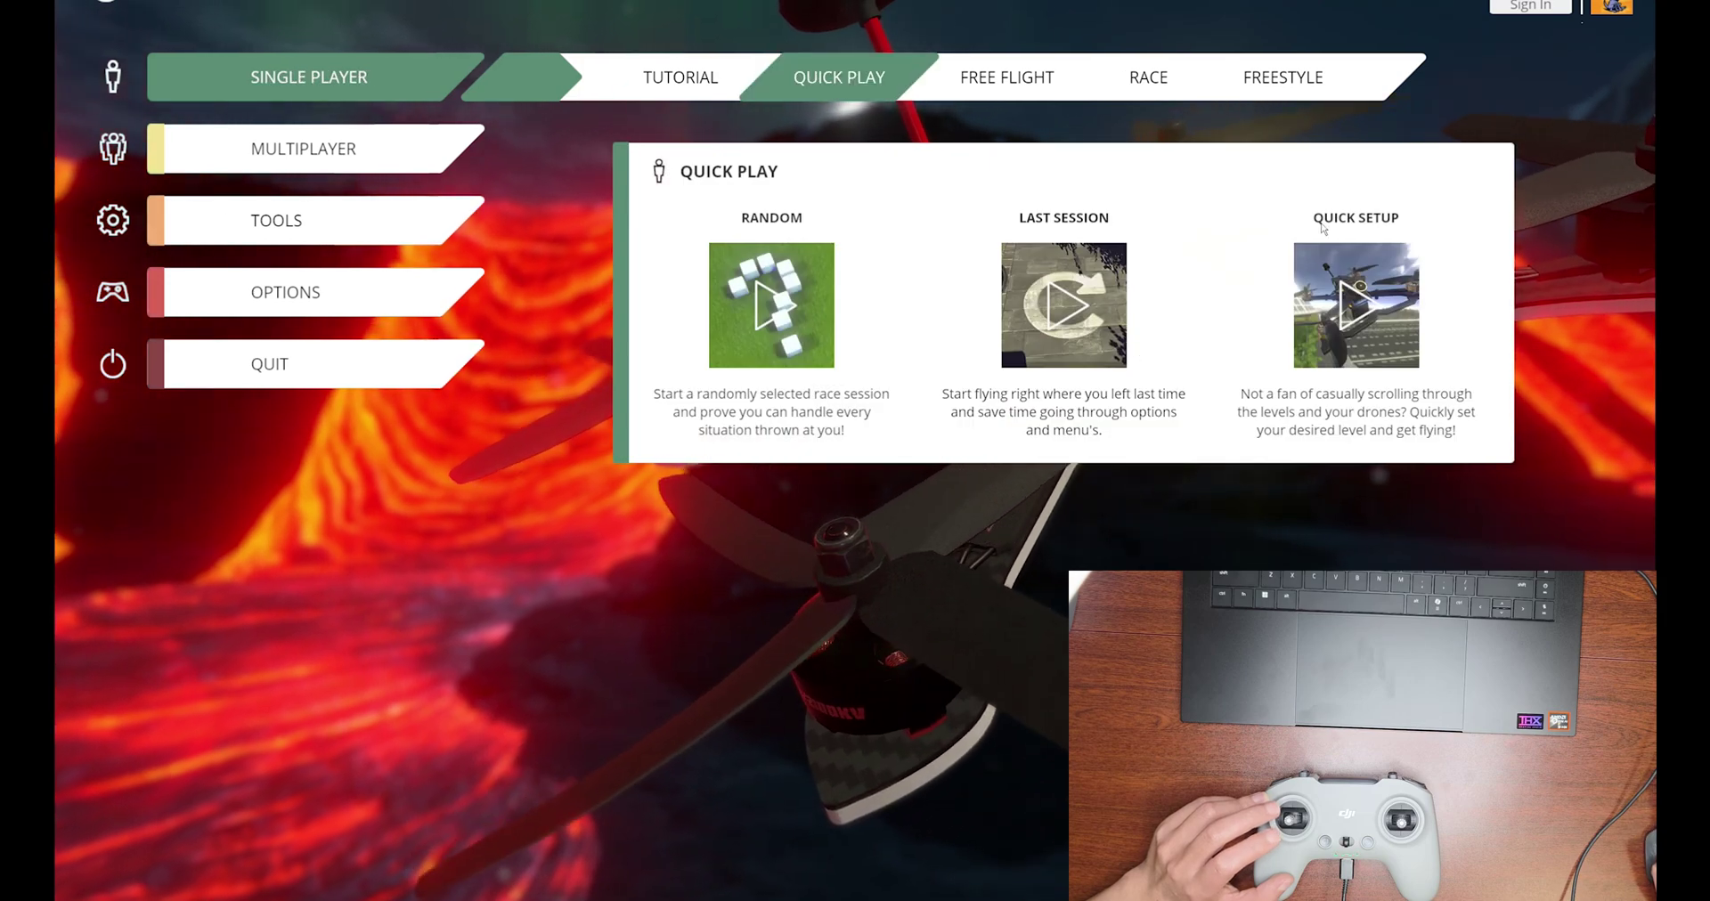
left_click(1355, 305)
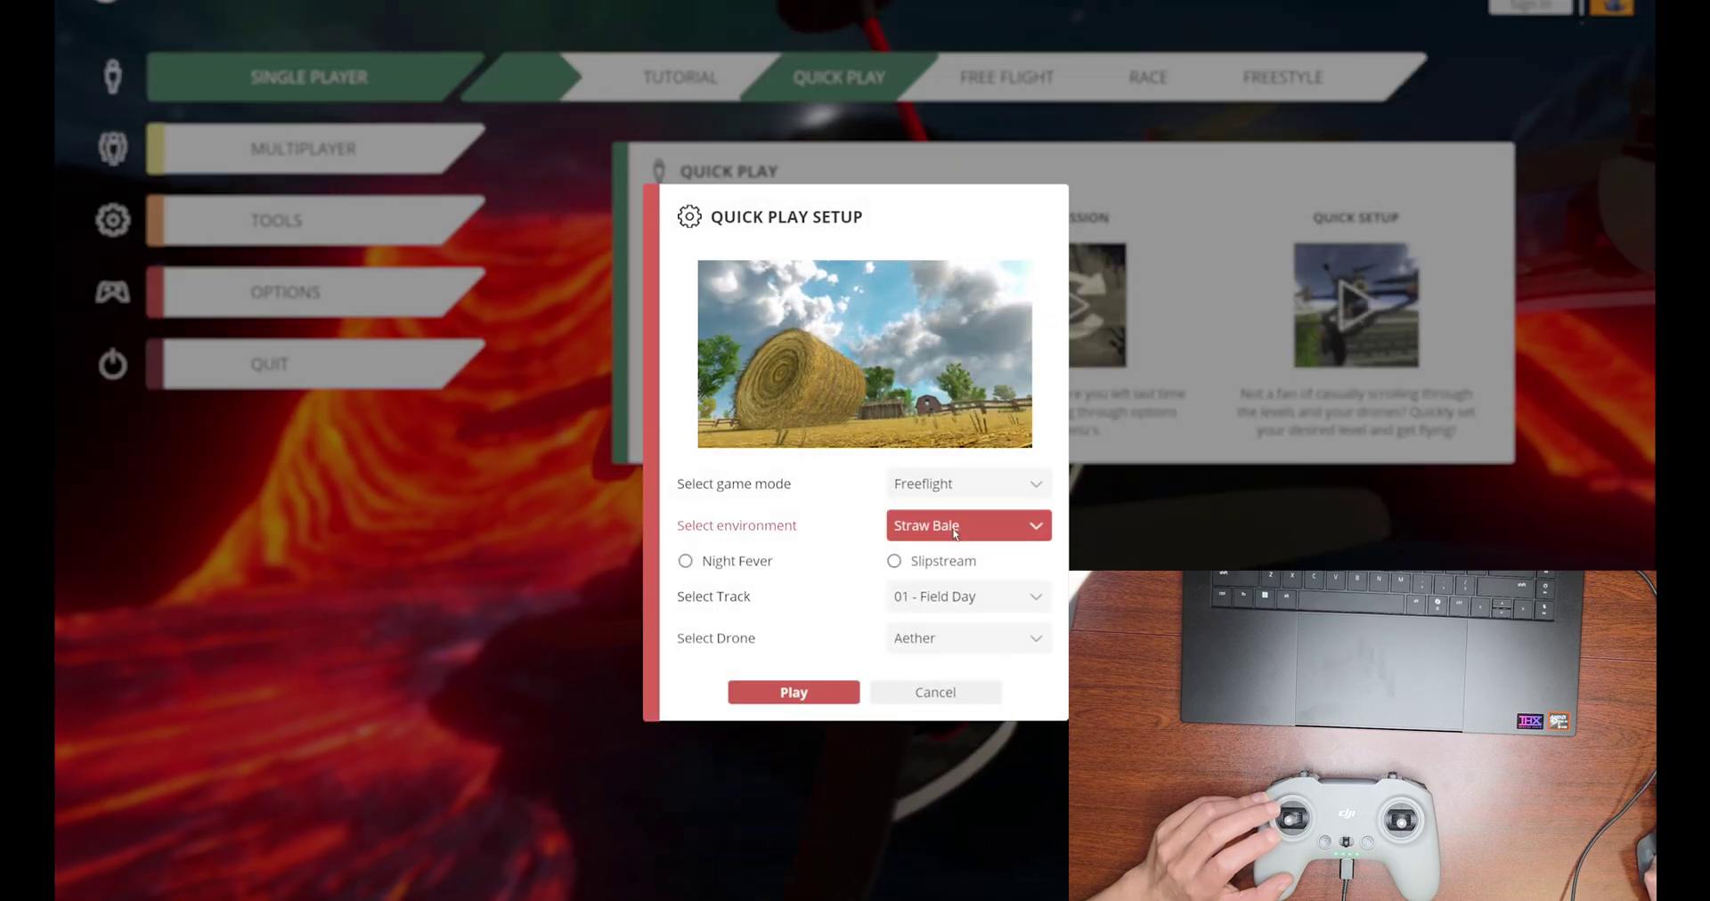
left_click(933, 491)
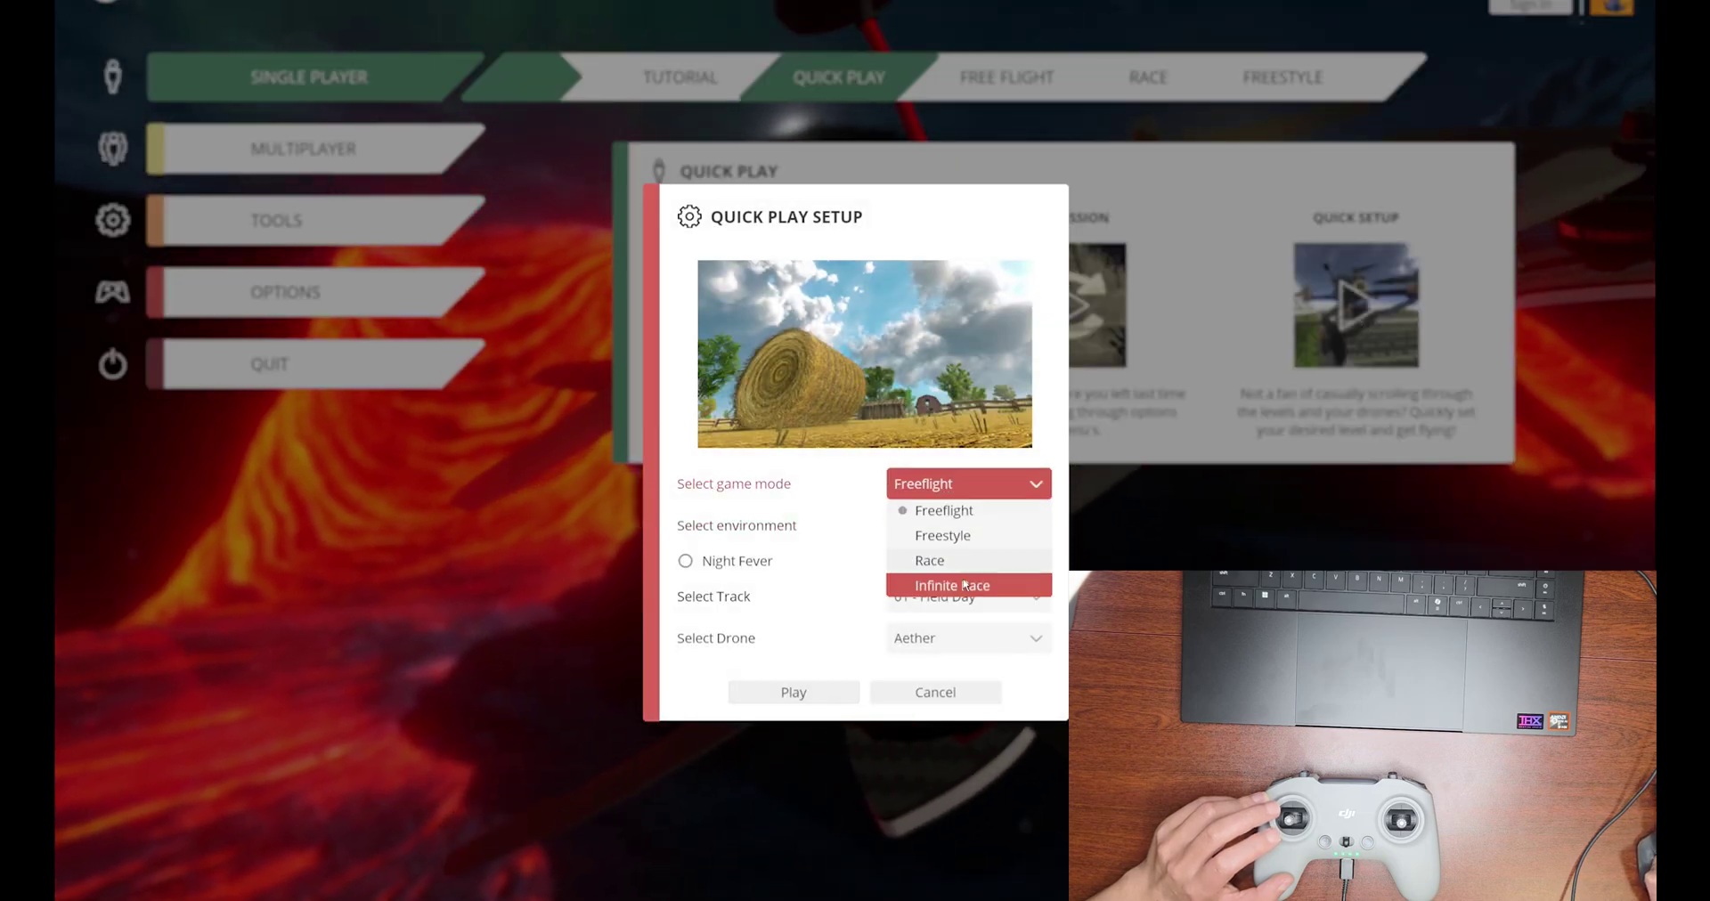
left_click(953, 557)
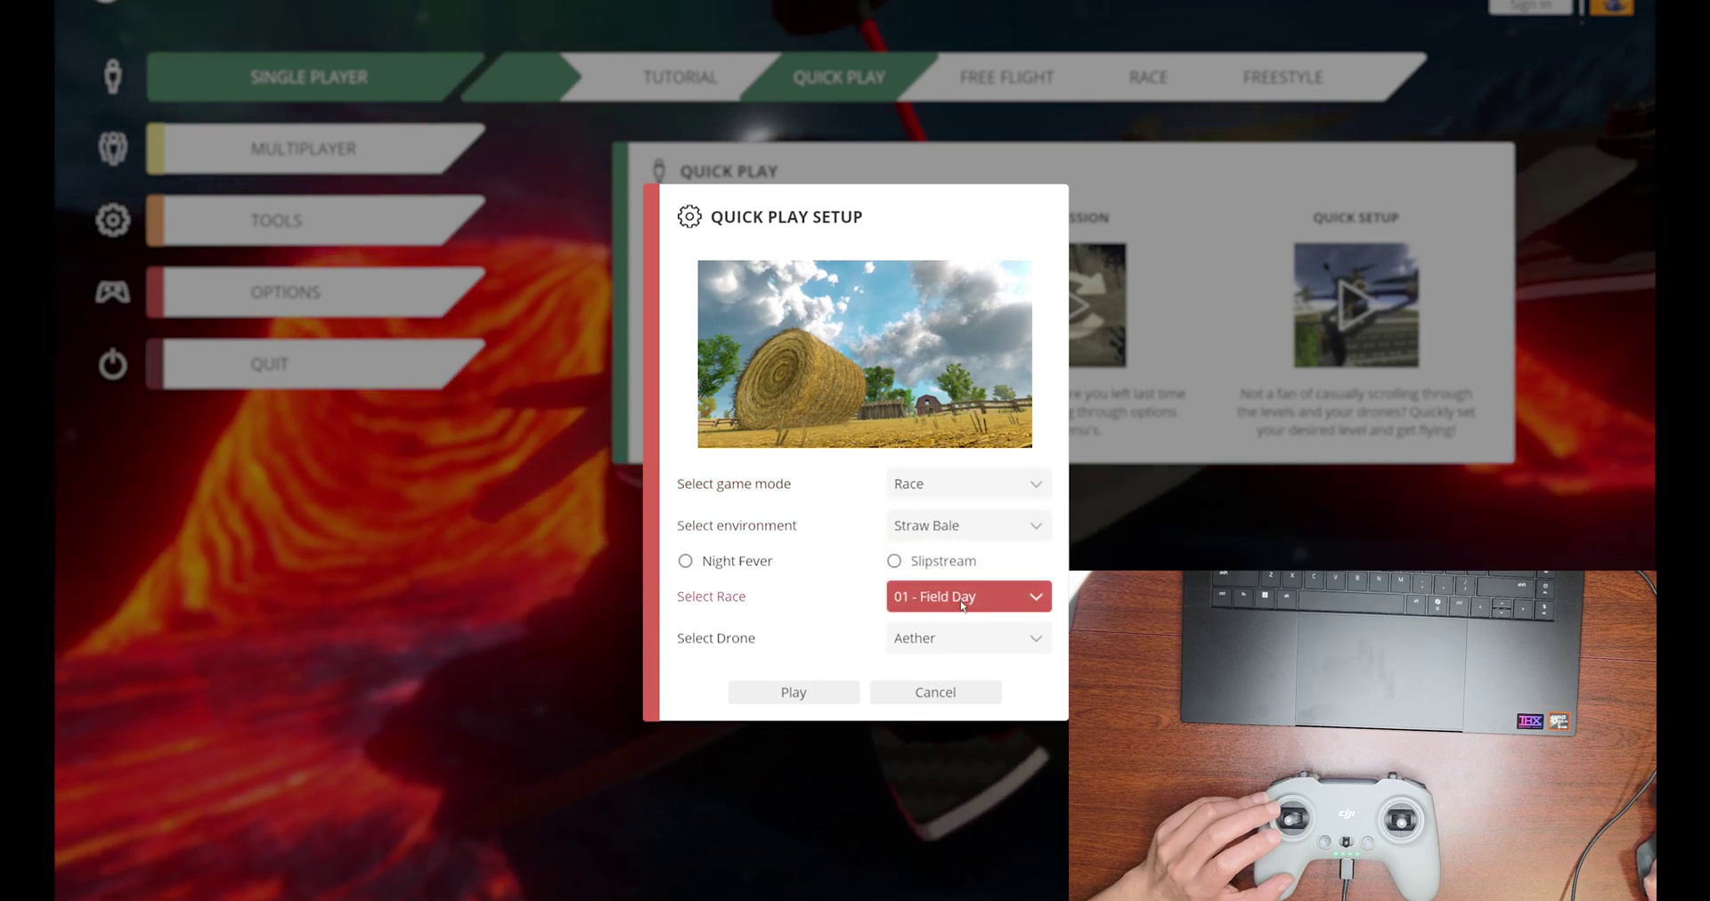
left_click(794, 692)
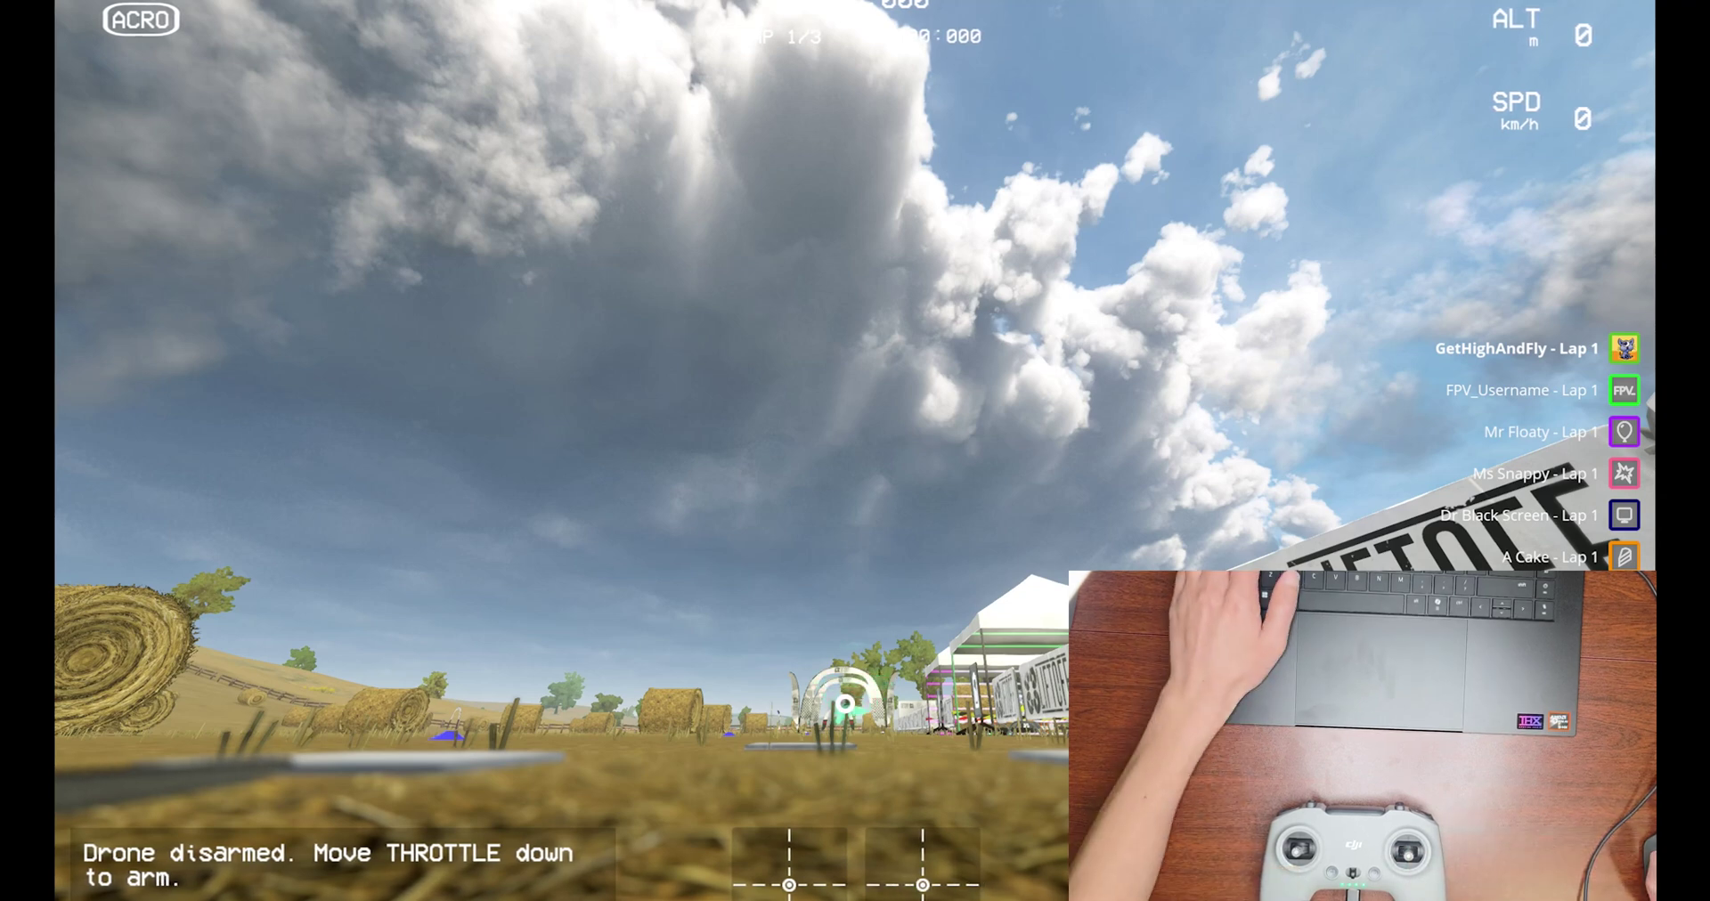
Quit the race session and return to the main menu
key("Escape")
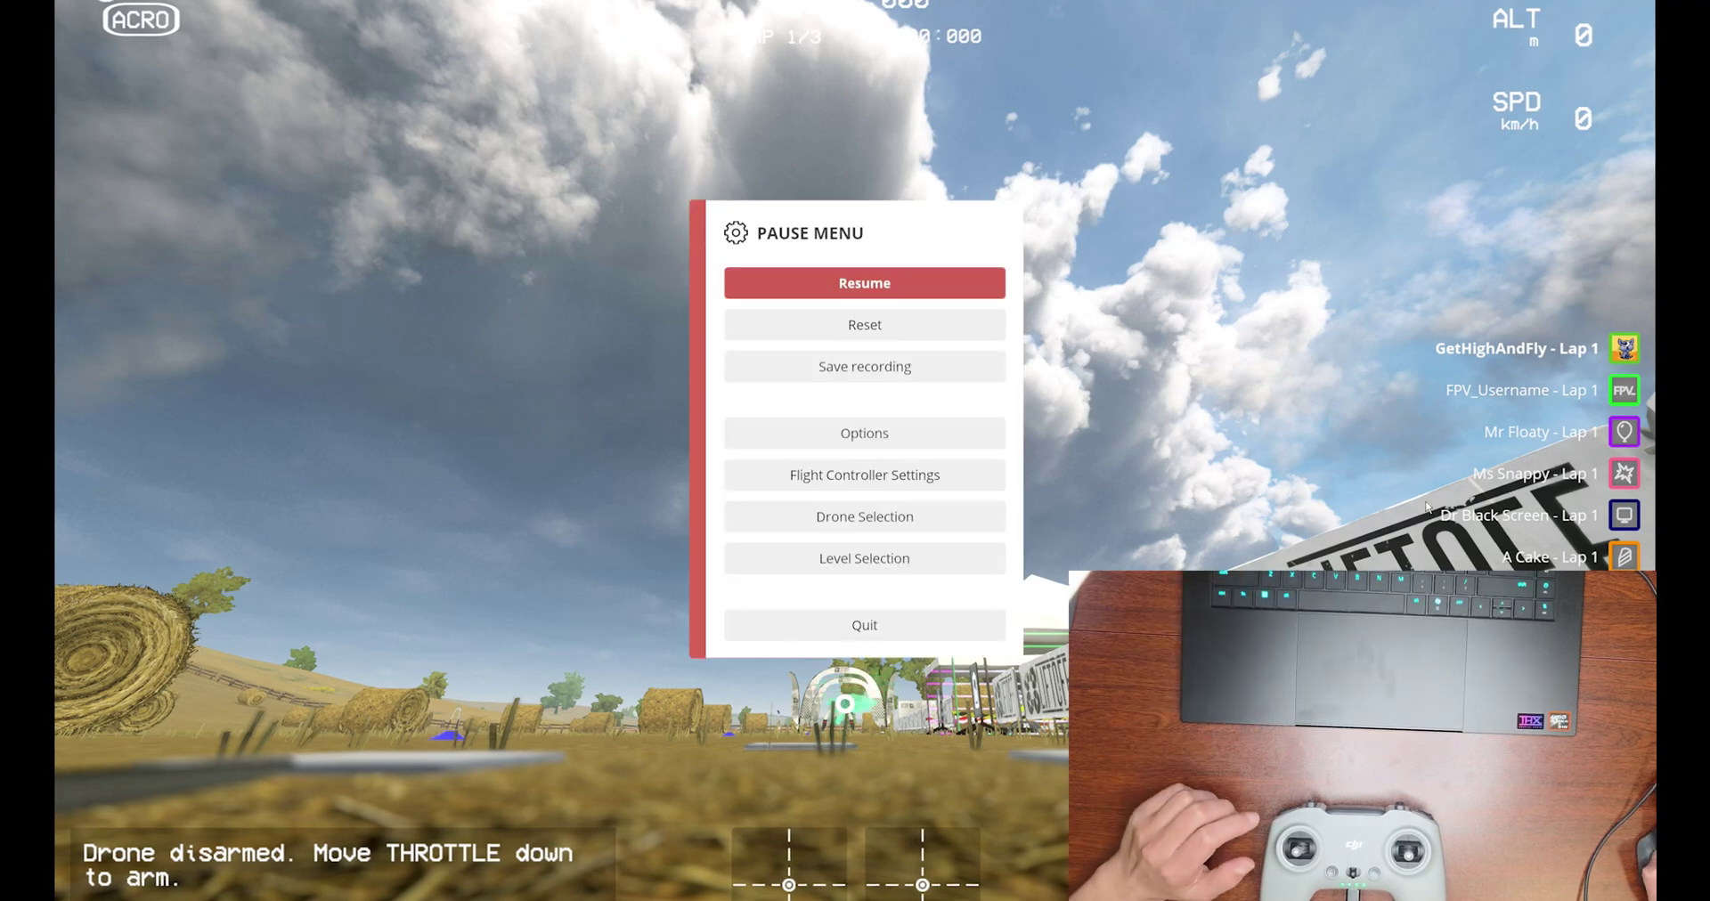
left_click(944, 623)
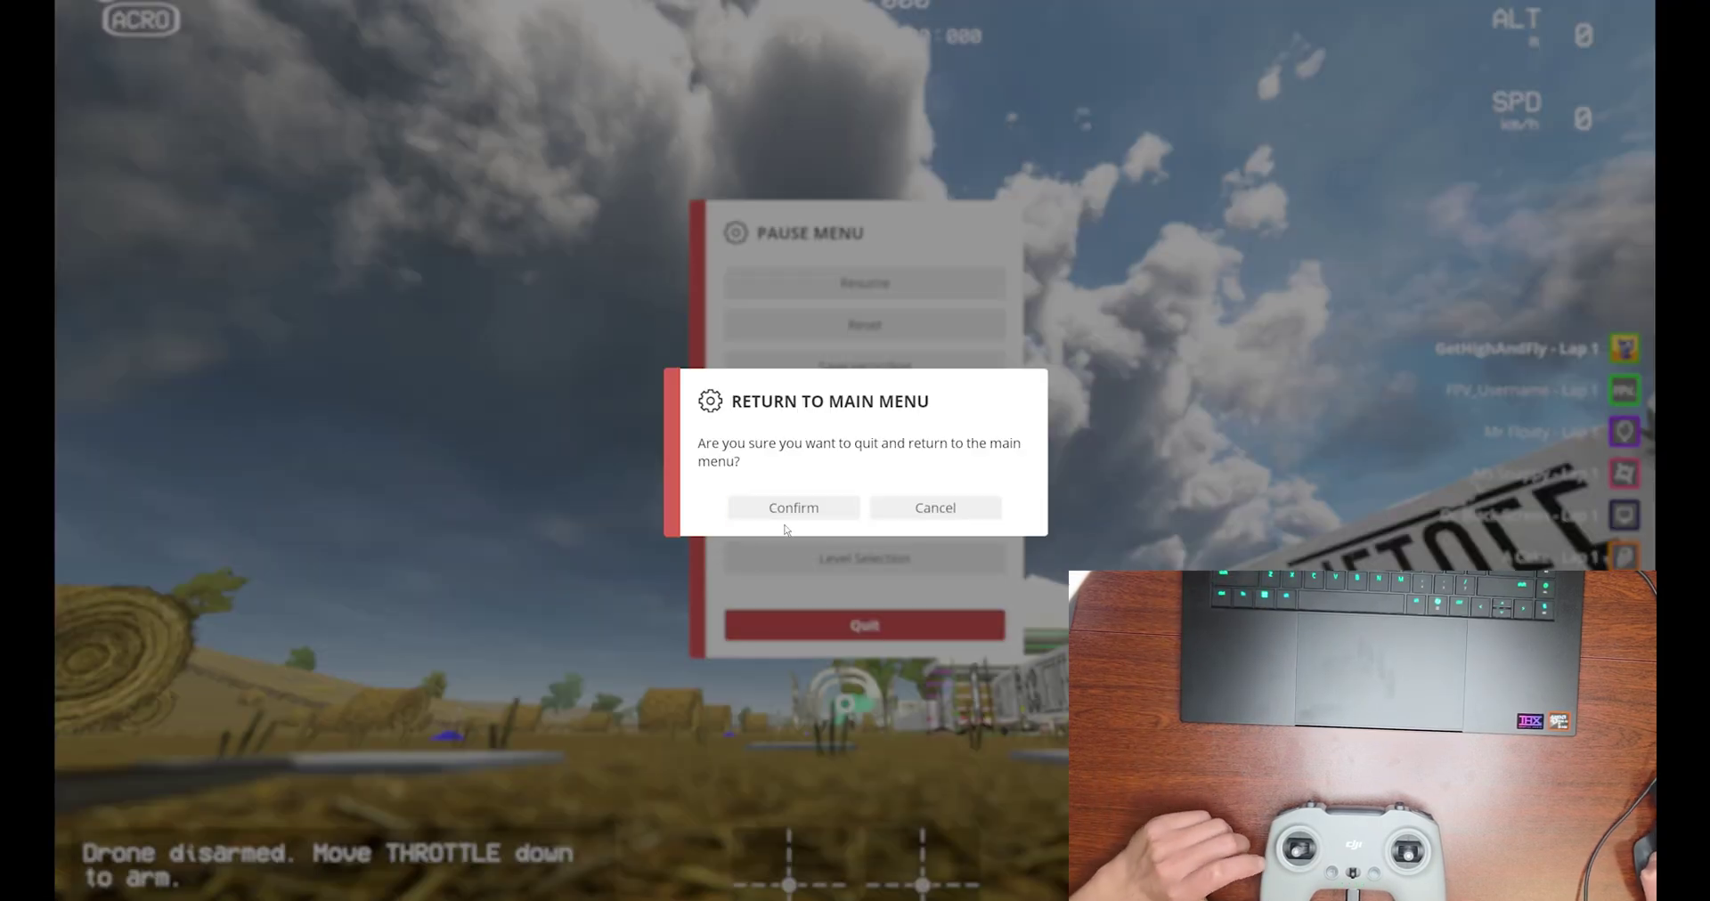
left_click(780, 508)
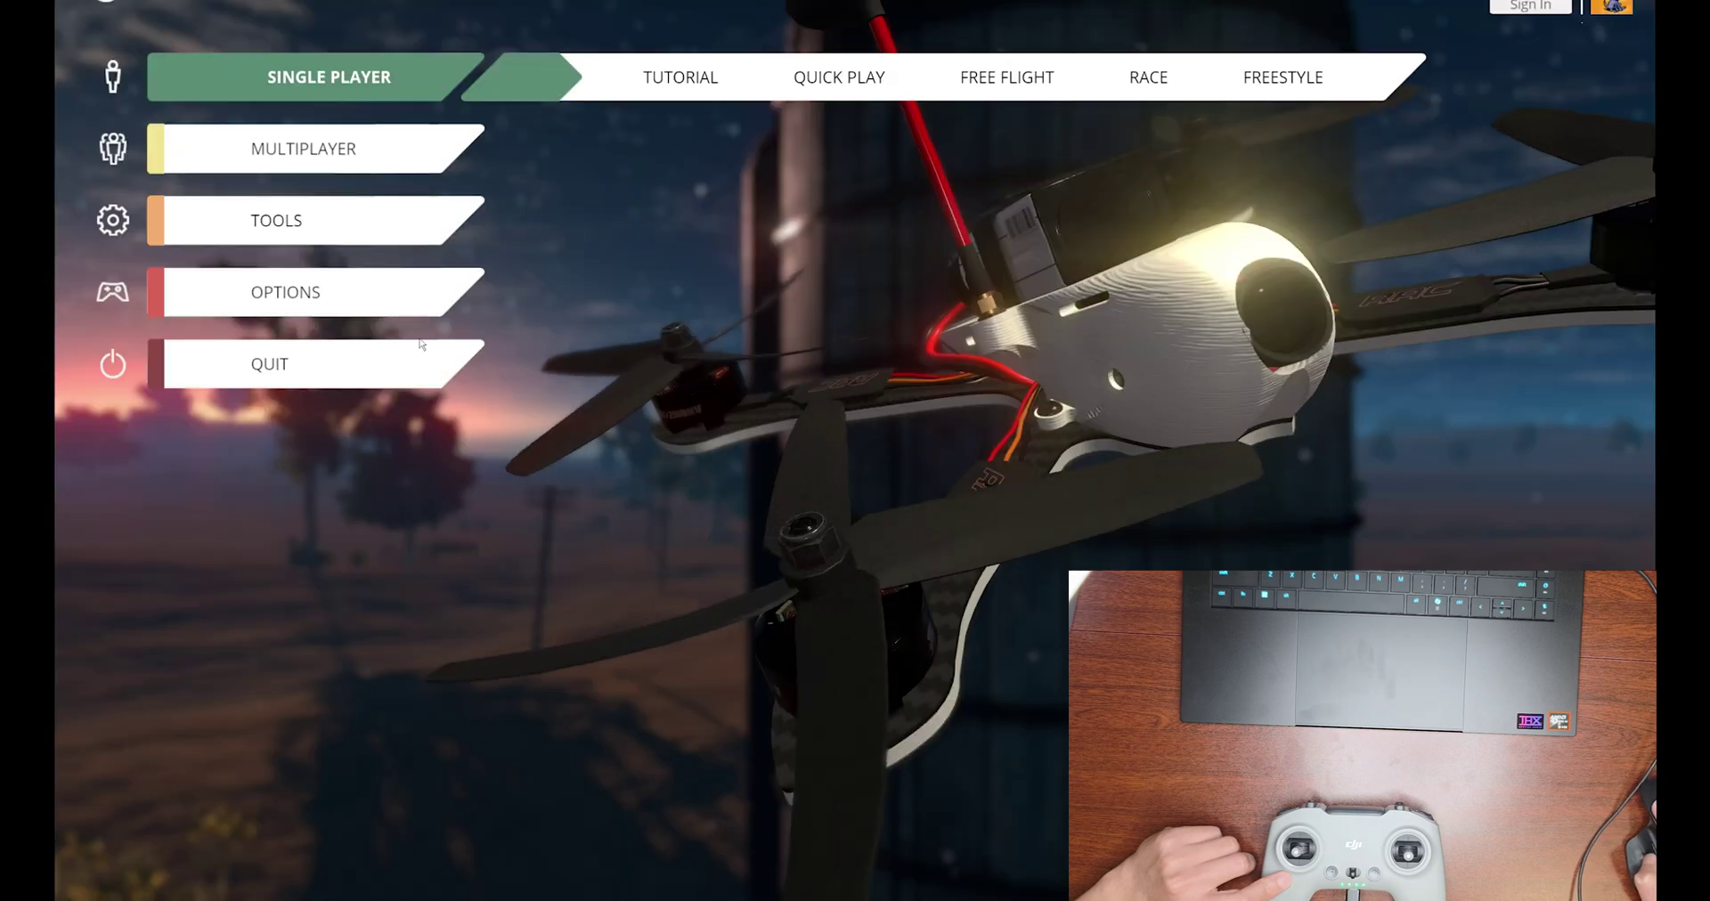
View the fine-tune settings for throttle, roll, pitch and yaw in the controller setup, and exit the setup
left_click(308, 294)
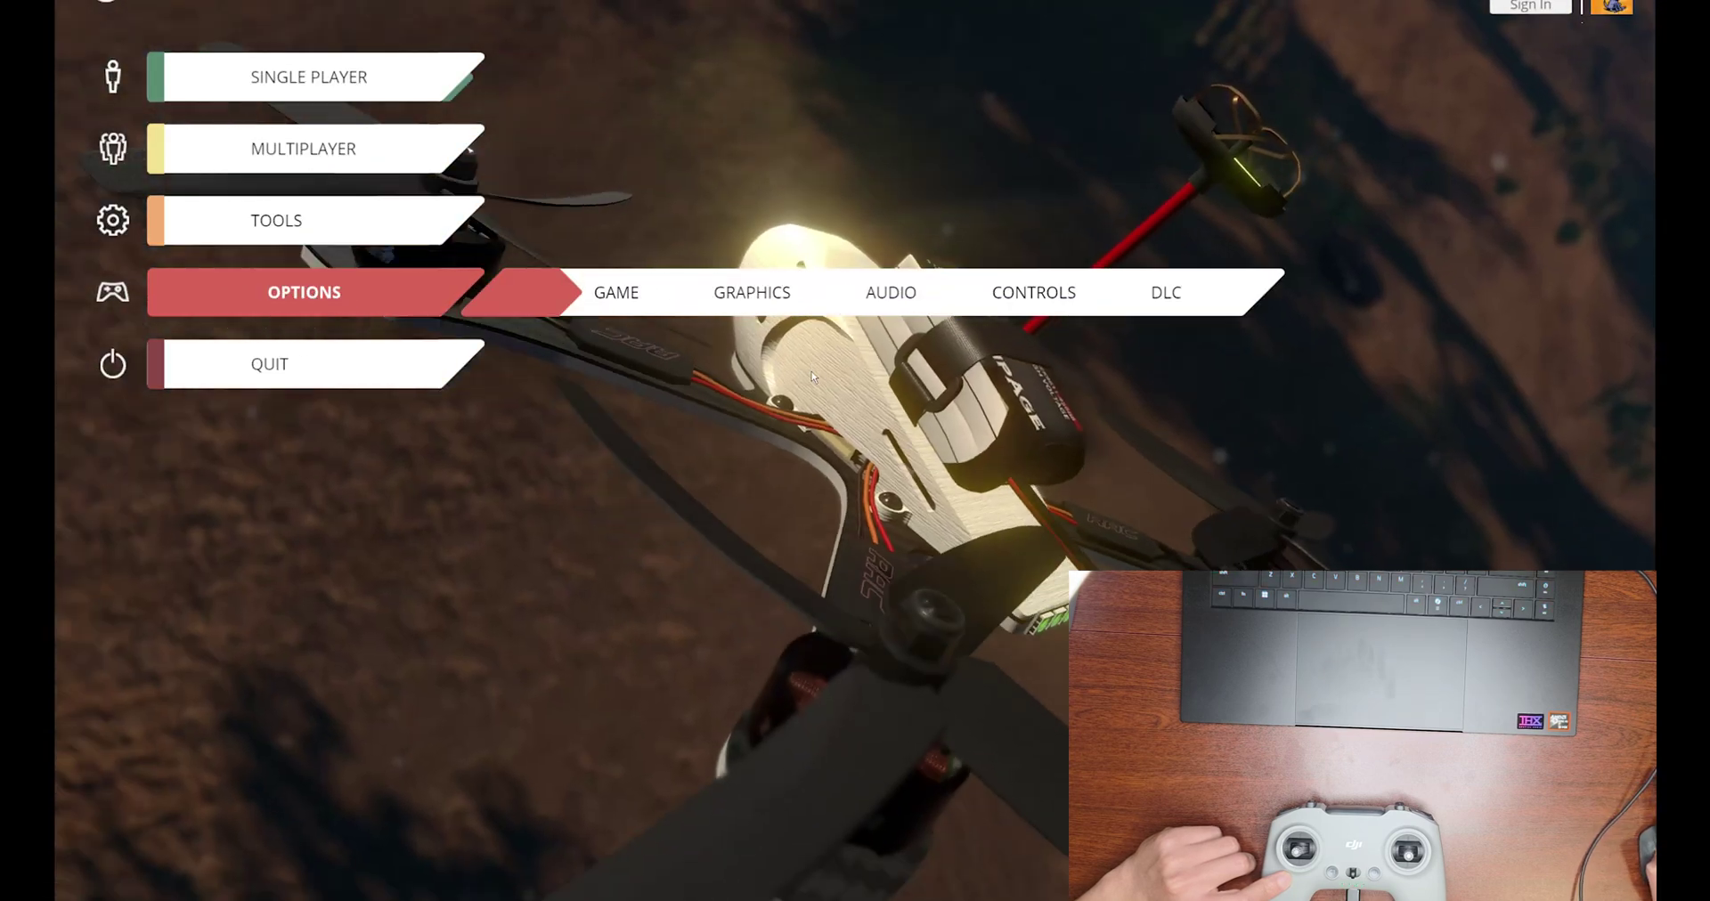
left_click(1096, 299)
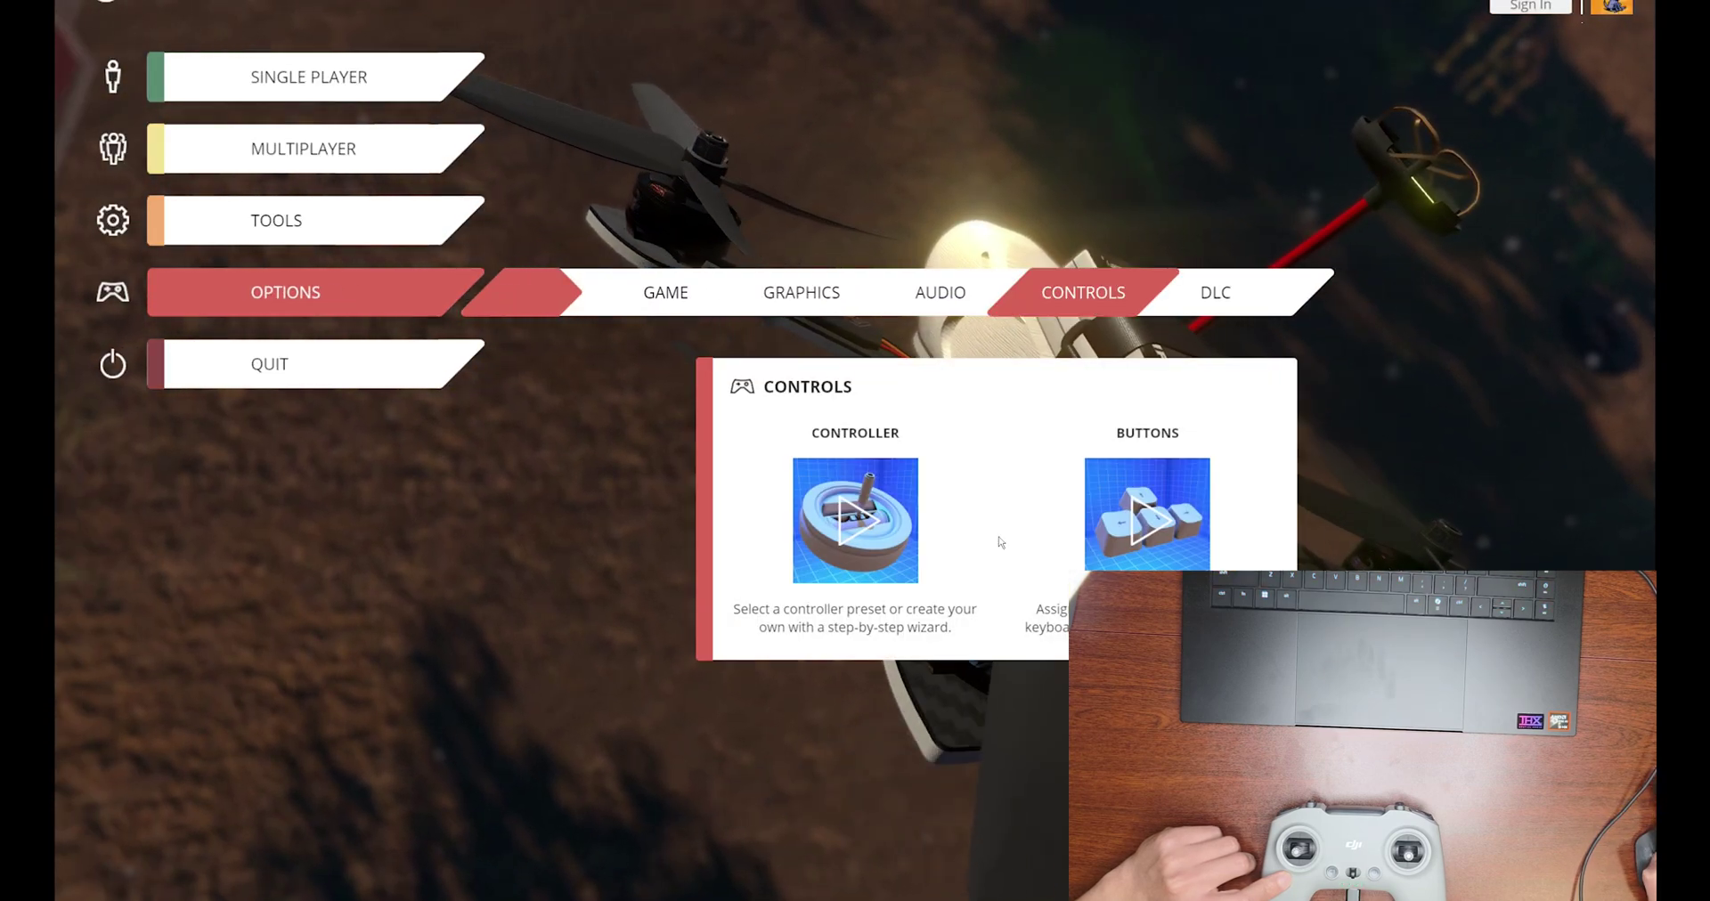
left_click(839, 555)
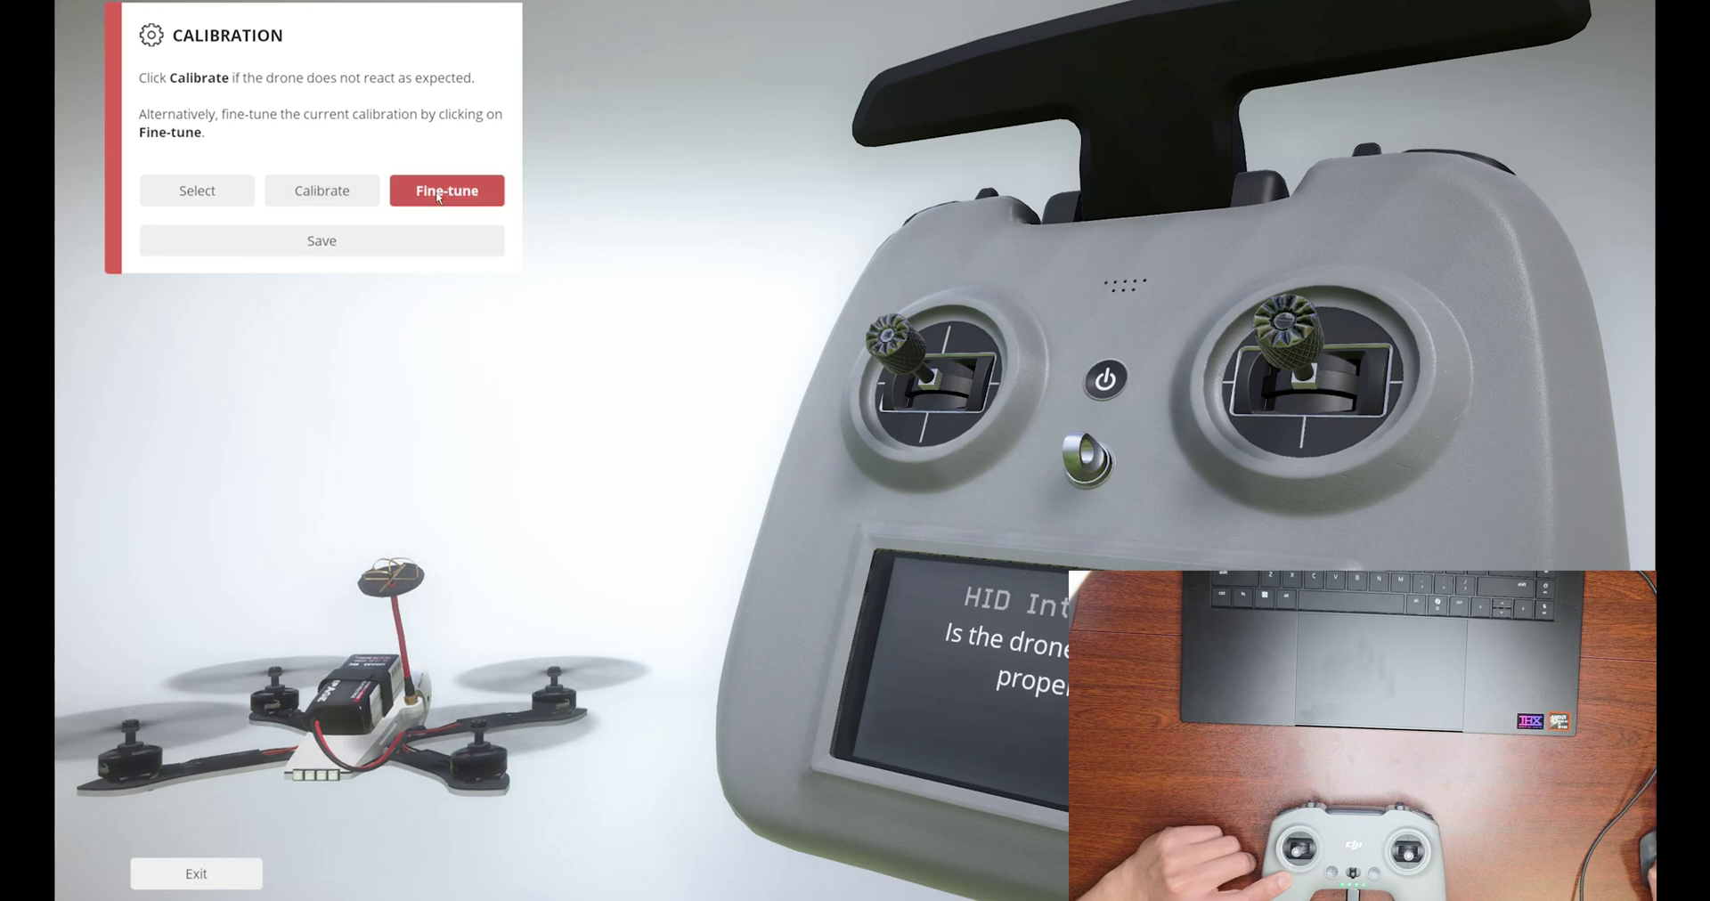
left_click(438, 194)
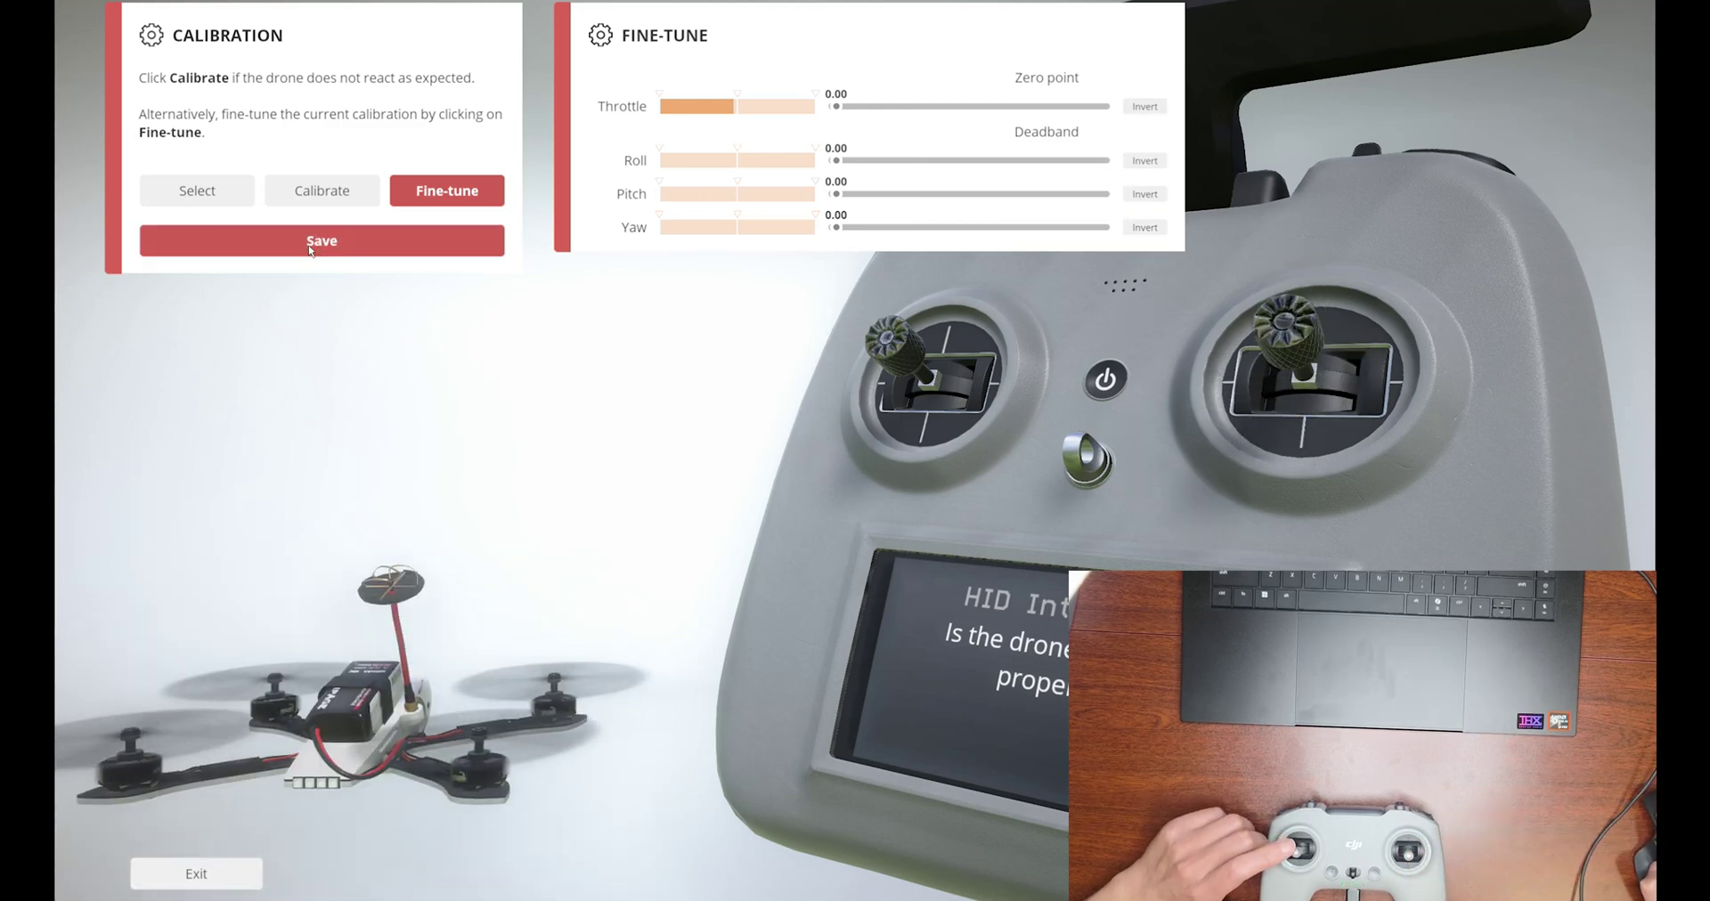
left_click(200, 877)
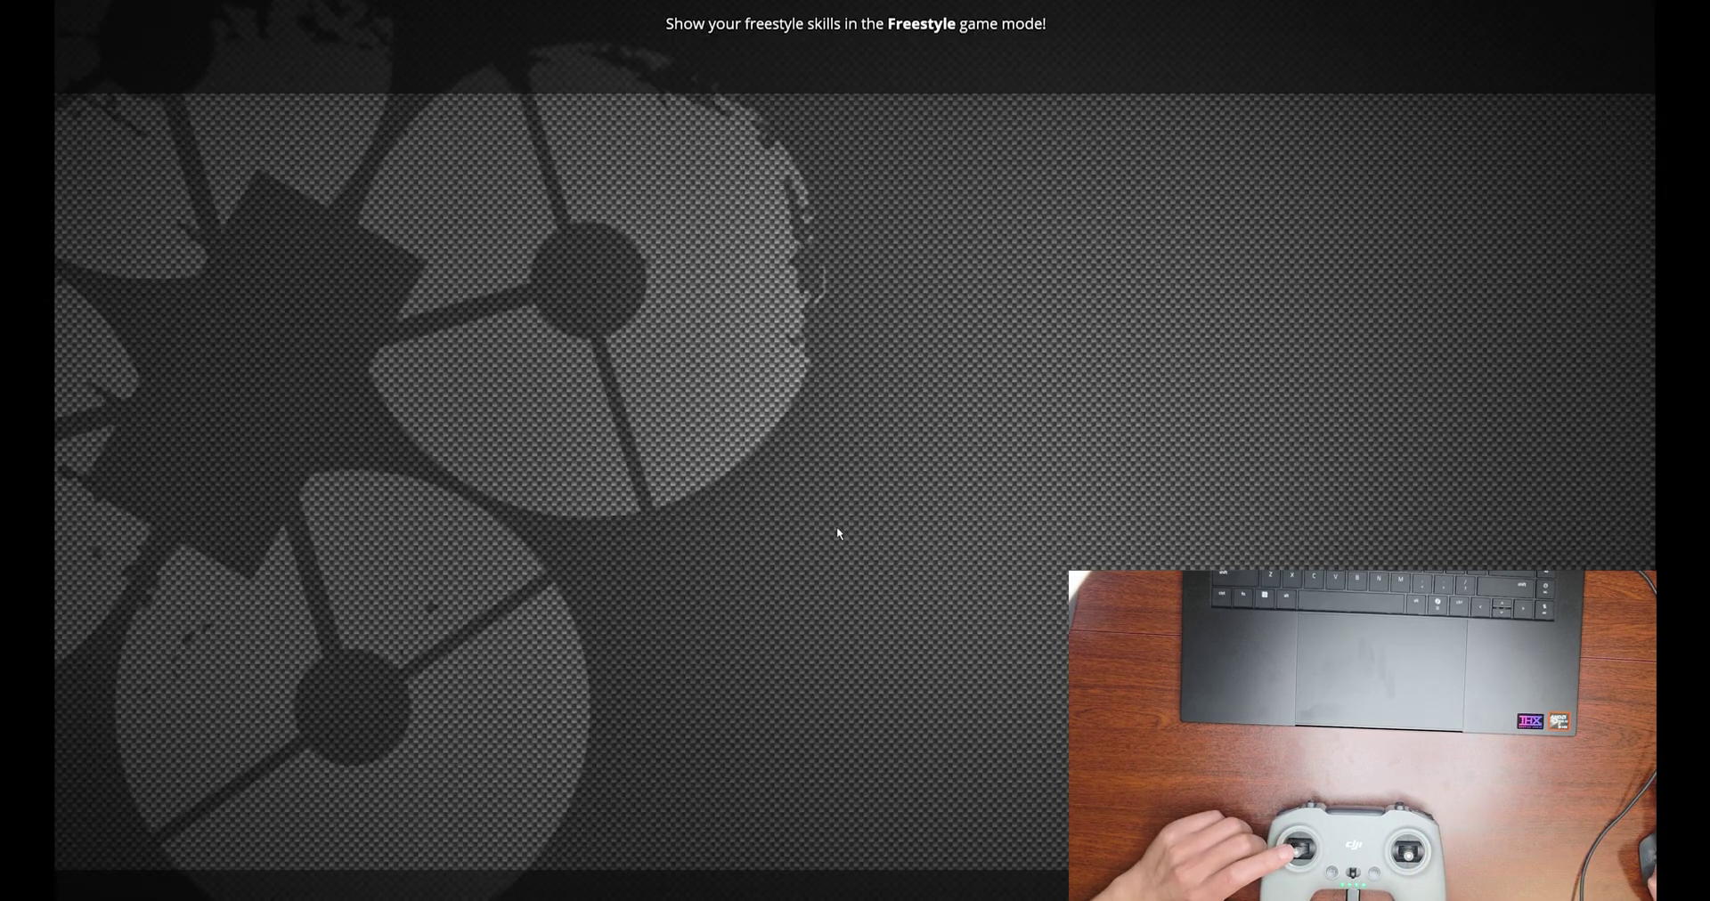